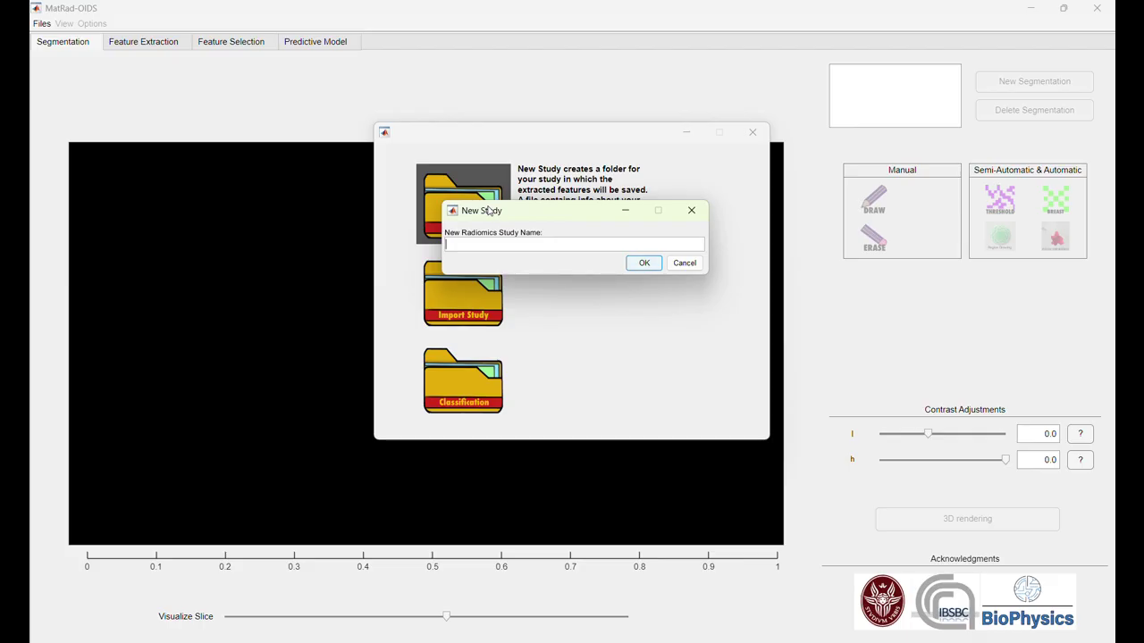
- Create the new radiomics study with the name VideoTutorial
text(VideoTutorial)
key(Return)
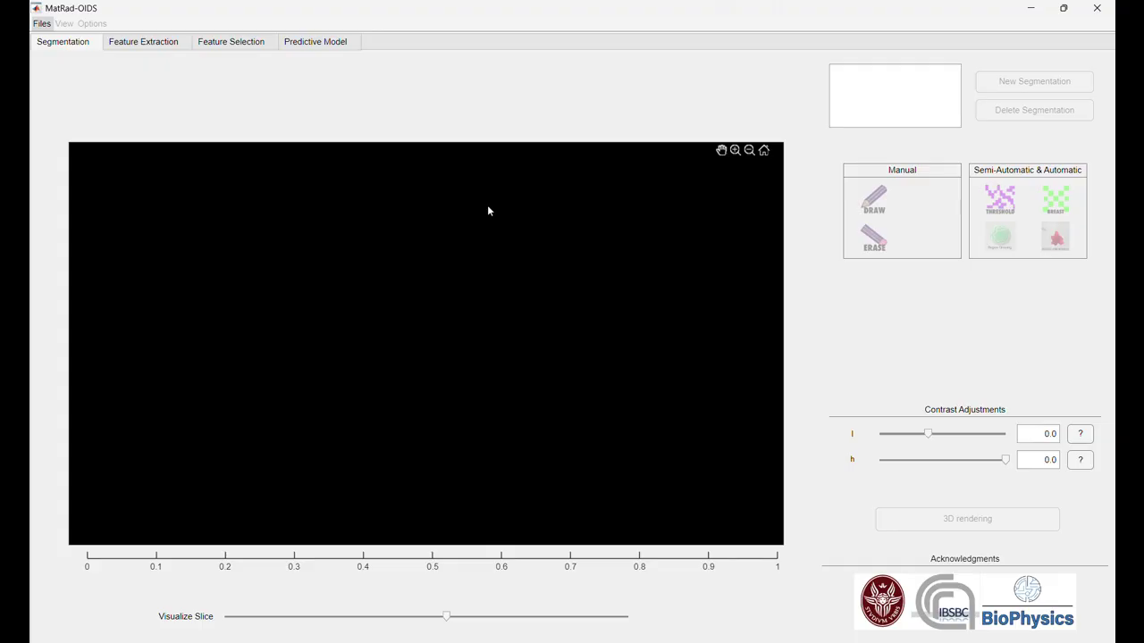
- Import the image Cell1_8bitNoLUT from the Cell1 folder inside TutorialImages on the Desktop
click(42, 24)
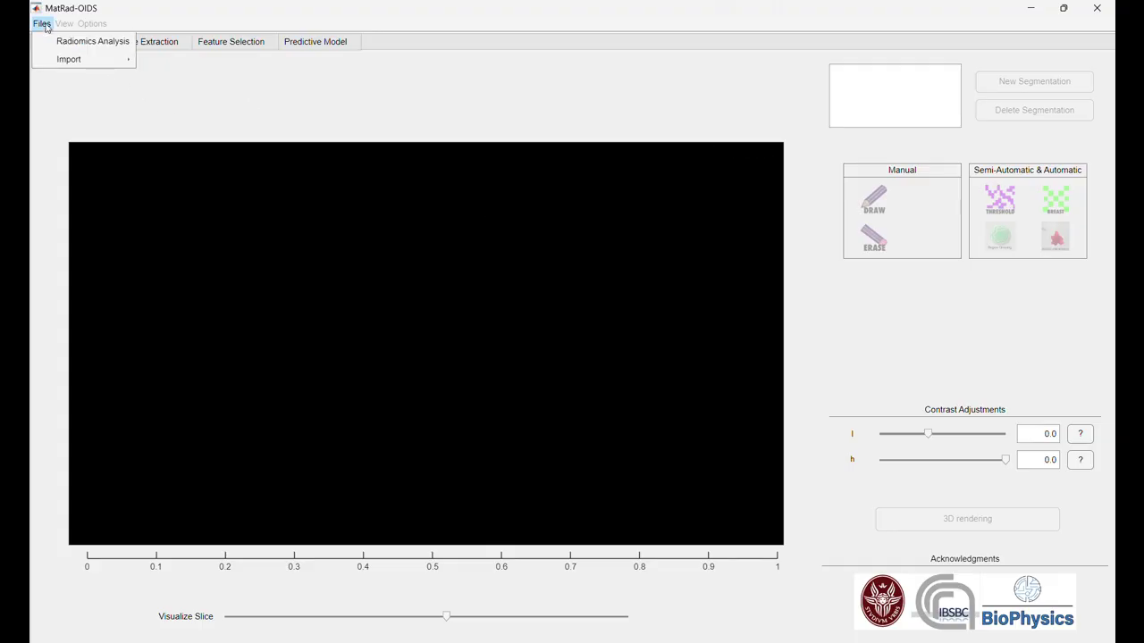
mouse_move(99, 69)
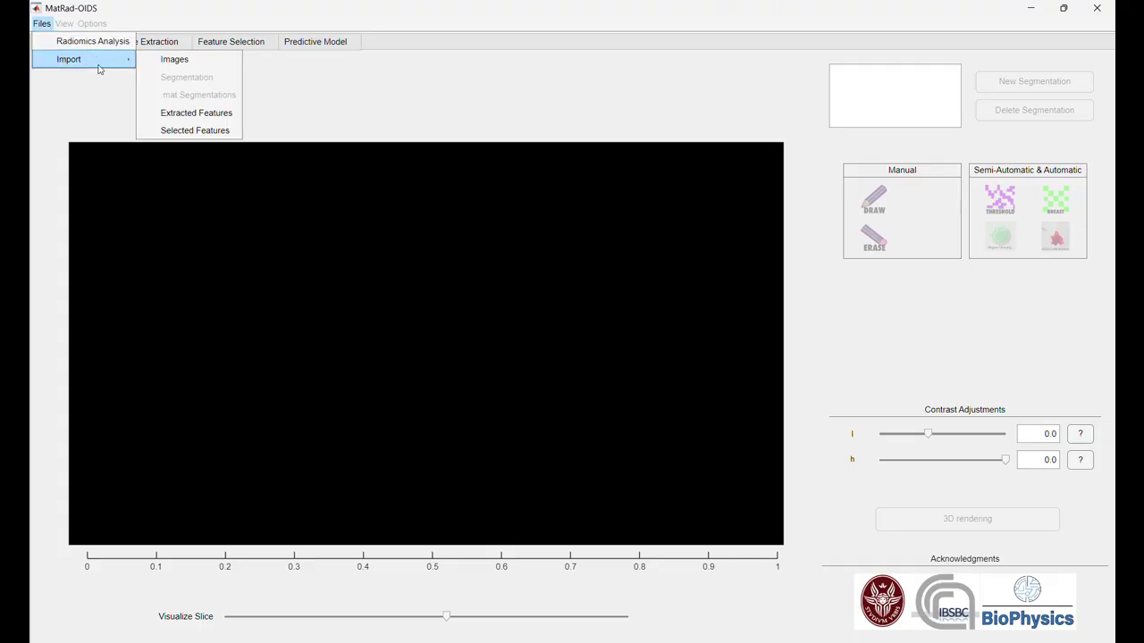
click(168, 68)
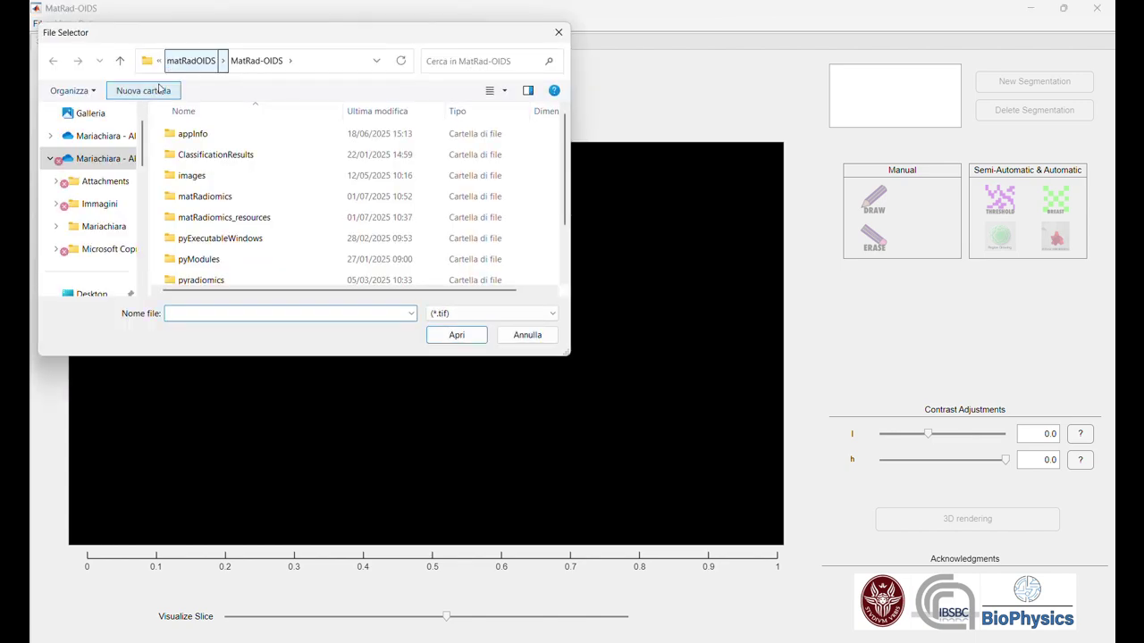
click(93, 295)
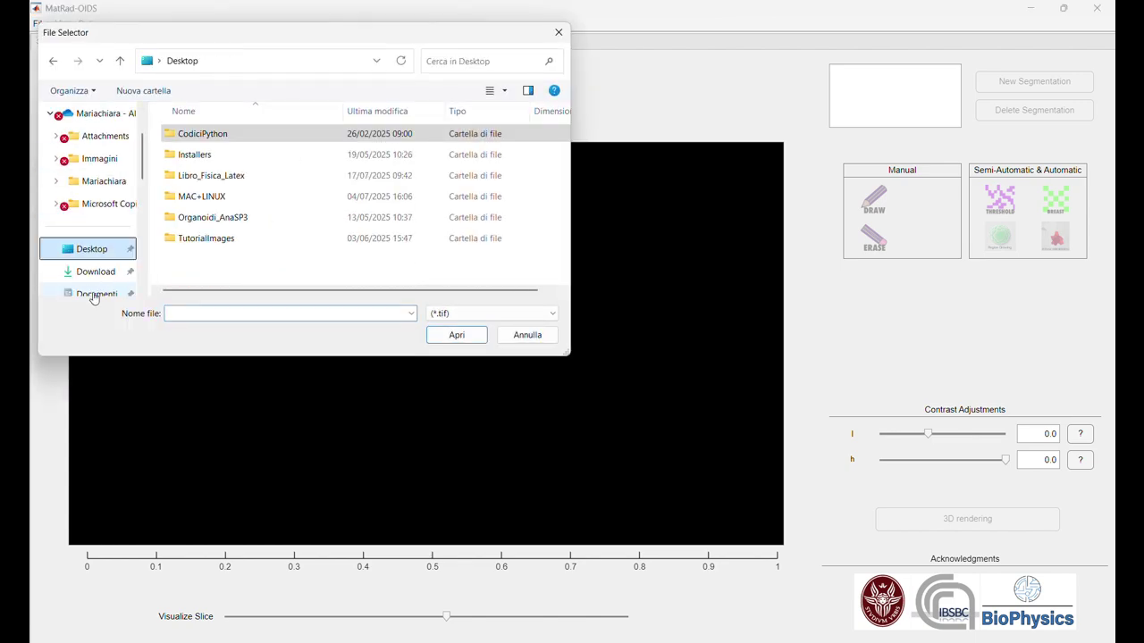
double_click(230, 241)
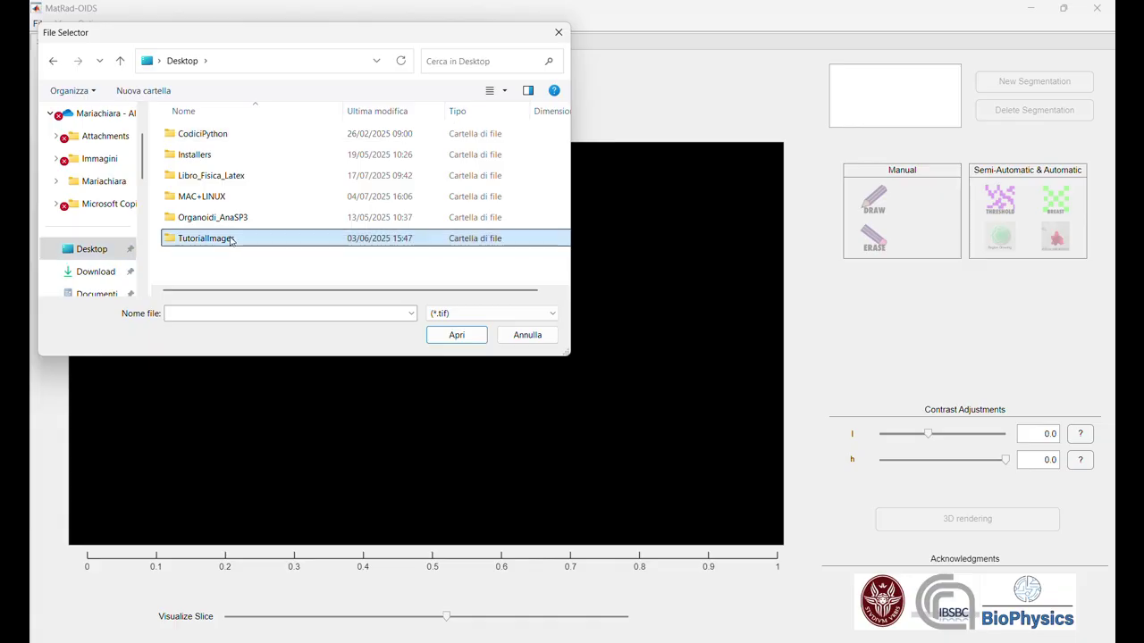
click(188, 135)
double_click(187, 134)
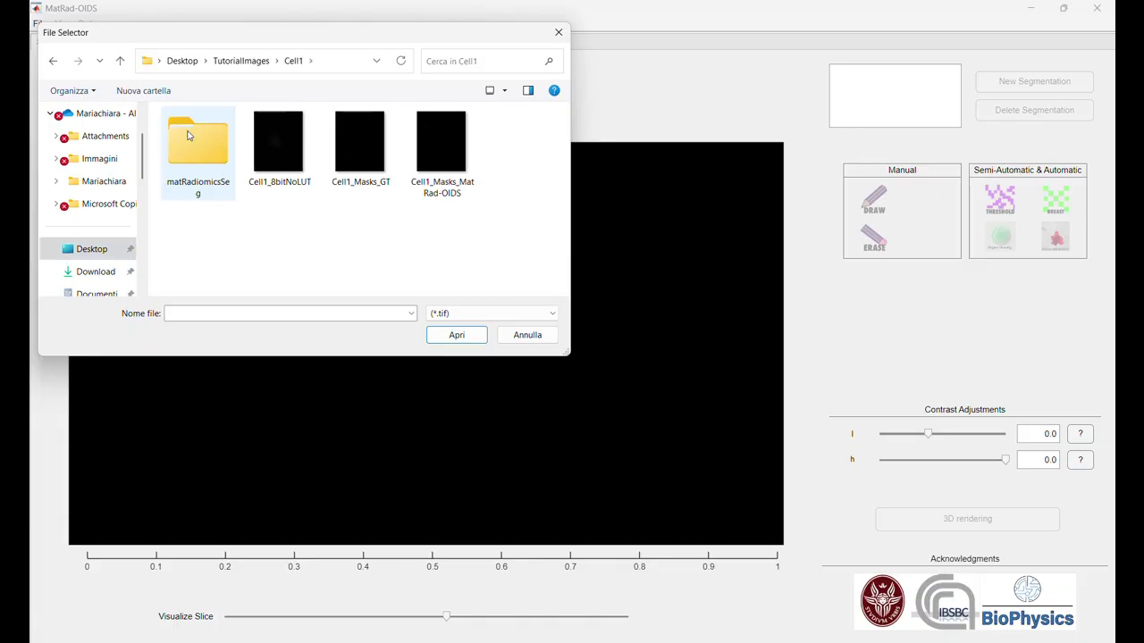
click(278, 149)
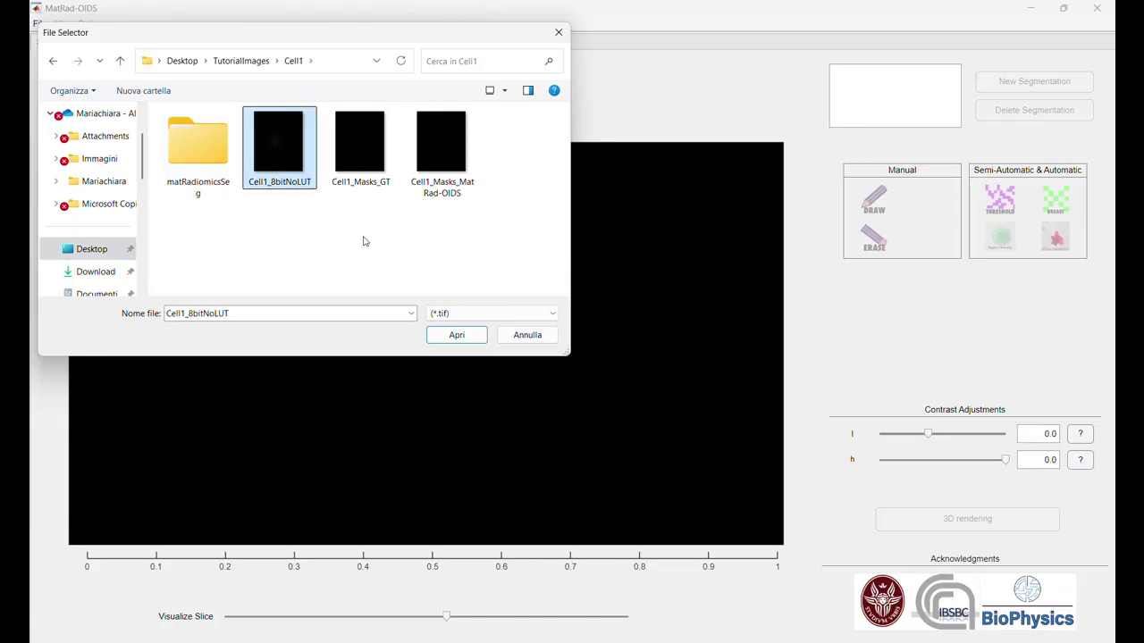
click(456, 334)
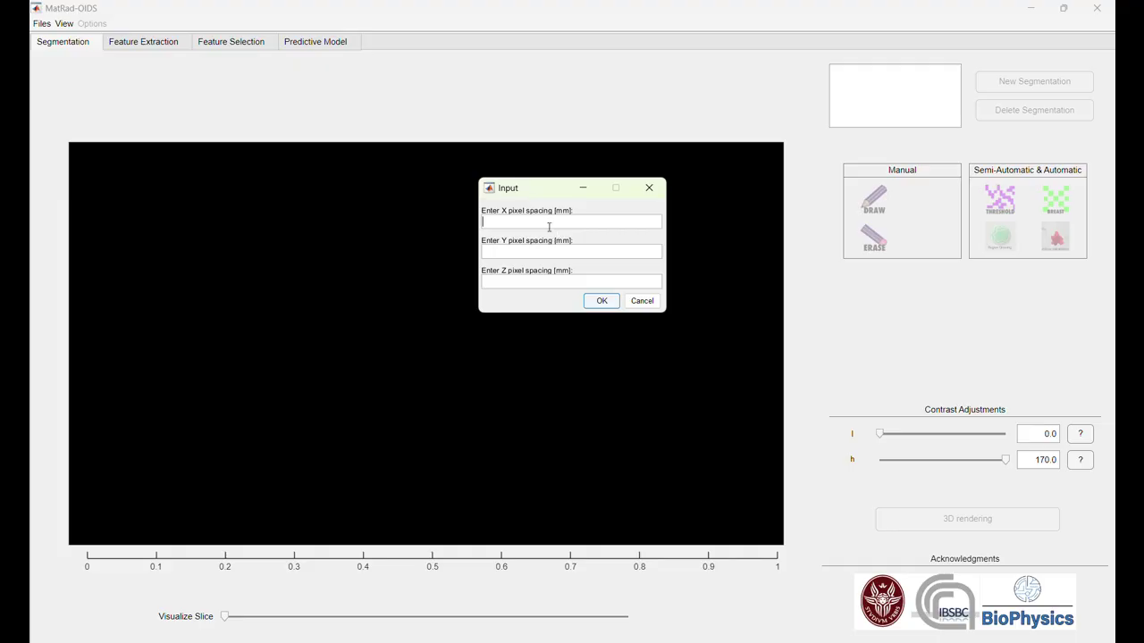
- Set the pixel spacing to 0.32 mm in X, 0.32 mm in Y and 0.64 mm in Z
text(0.320.32)
click(514, 286)
text(0.64)
click(601, 301)
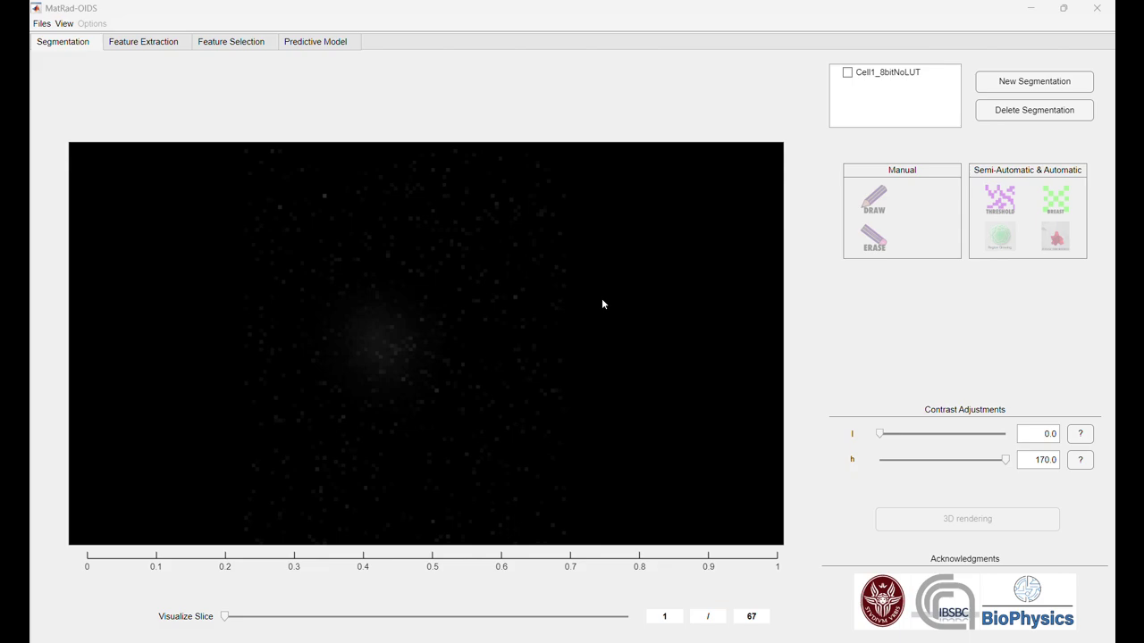
- Display slice 26 of the cell image and try out the lower and upper contrast limits
click(358, 617)
mouse_move(358, 616)
mouse_down()
mouse_move(508, 616)
mouse_move(380, 622)
mouse_up()
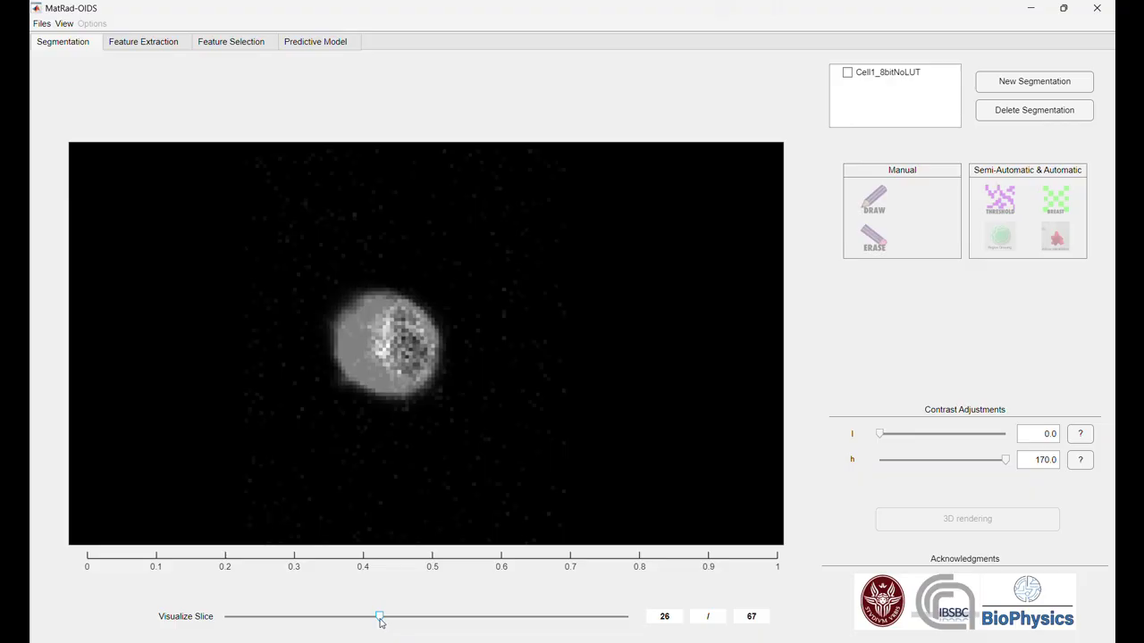
click(949, 435)
drag(949, 435, 871, 454)
mouse_move(1006, 460)
mouse_down()
mouse_move(945, 468)
mouse_move(1011, 471)
mouse_up()
- Create a new segmentation for Cell1_8bitNoLUT and display slice 27
click(1039, 87)
click(1039, 86)
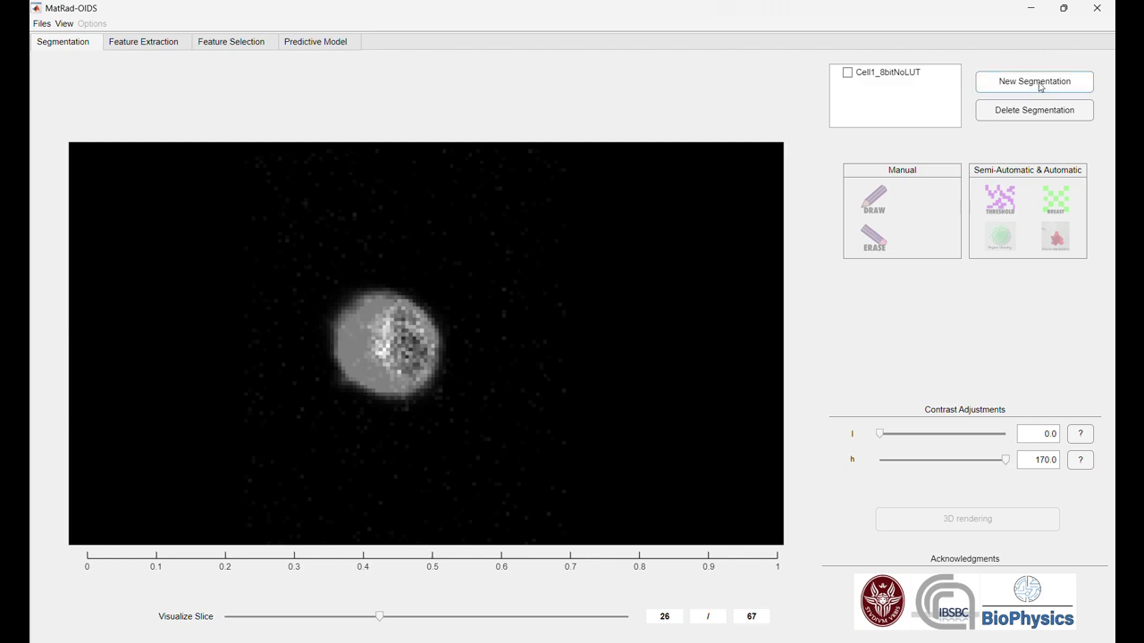
click(403, 617)
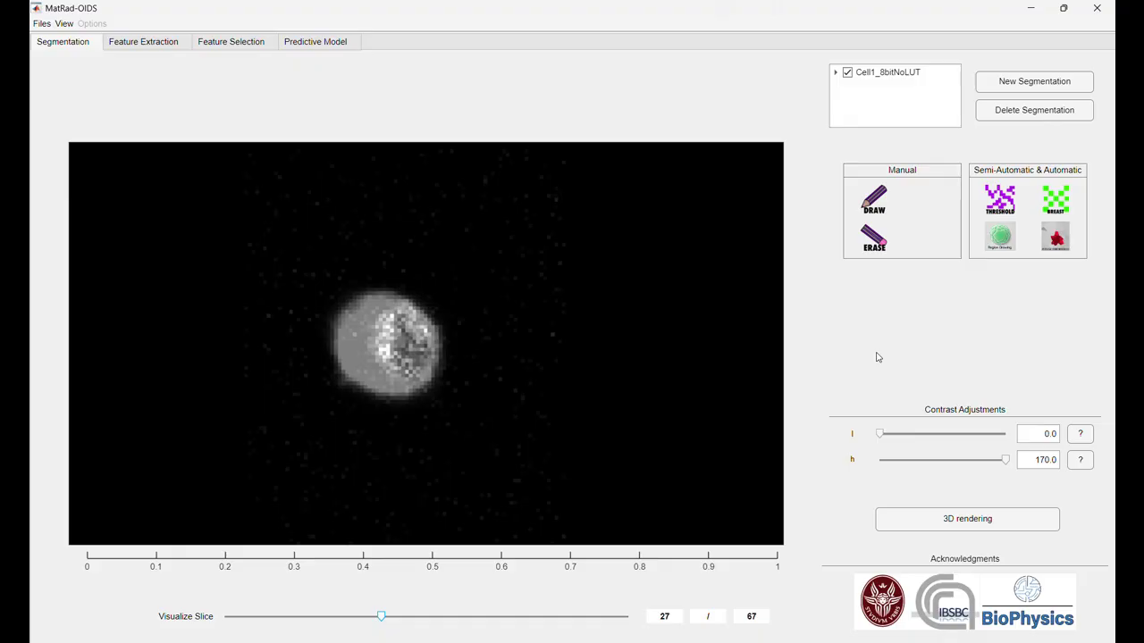
- Manually outline the cell on slice 27 as a freehand region with the Draw tool
click(874, 204)
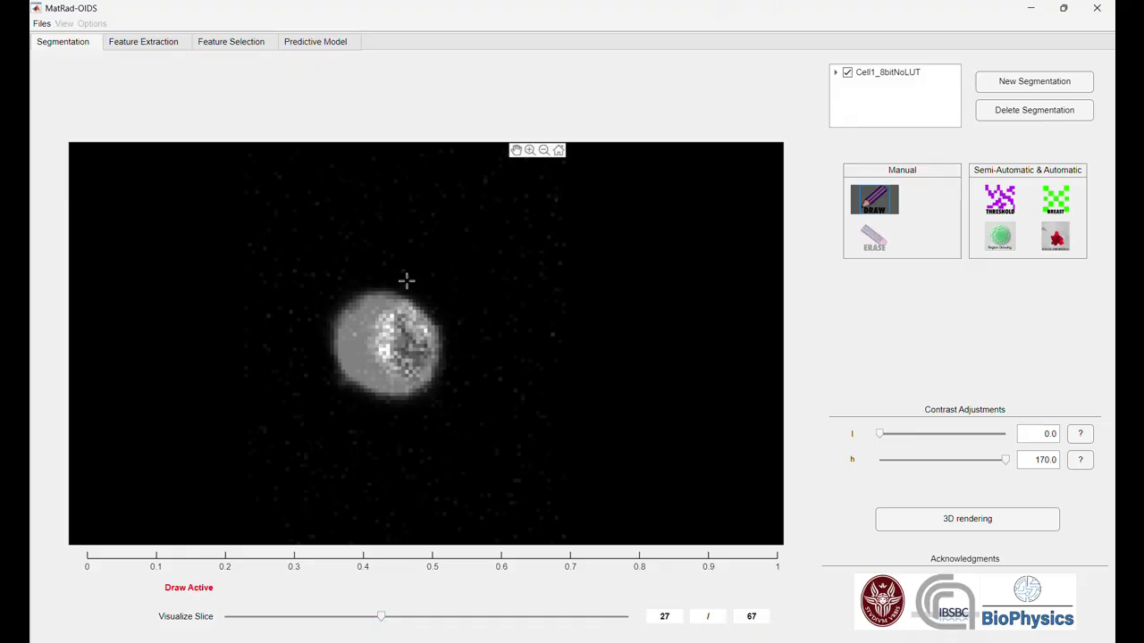
mouse_move(350, 298)
mouse_down()
mouse_move(338, 344)
mouse_move(381, 382)
mouse_move(415, 390)
mouse_move(398, 293)
mouse_move(359, 290)
mouse_up()
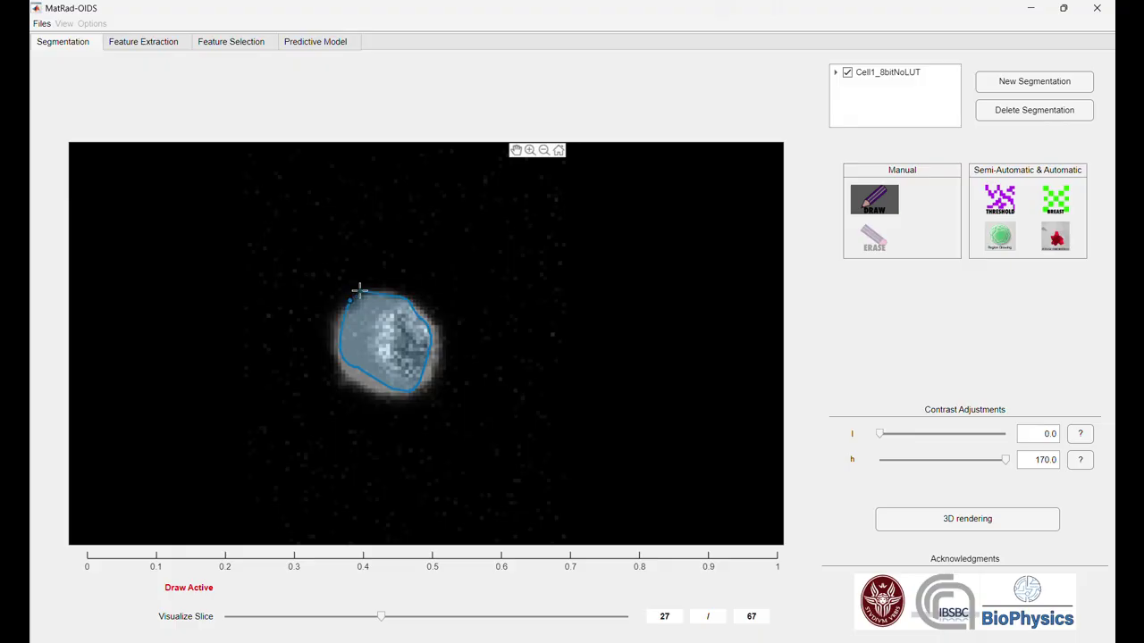
drag(360, 291, 351, 301)
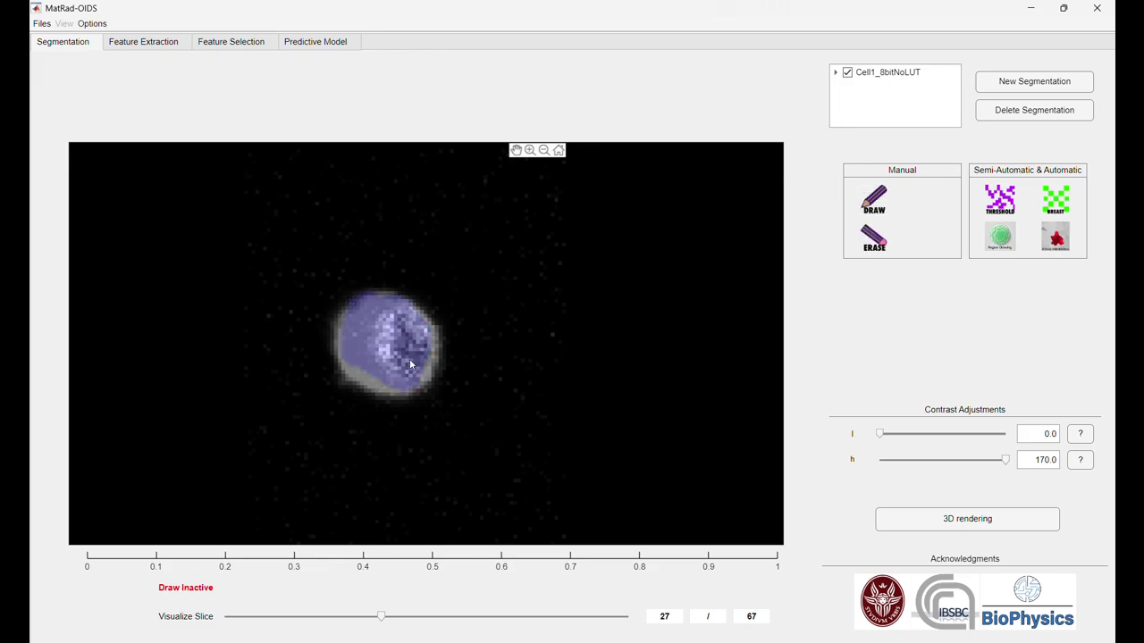
- Draw a second freehand region extending beyond the cell's right edge on slice 27, and erase the excess outside the cell
click(874, 198)
mouse_move(411, 292)
mouse_down()
mouse_move(414, 349)
mouse_move(439, 401)
mouse_move(473, 375)
mouse_move(472, 327)
mouse_move(438, 295)
mouse_move(408, 294)
mouse_up()
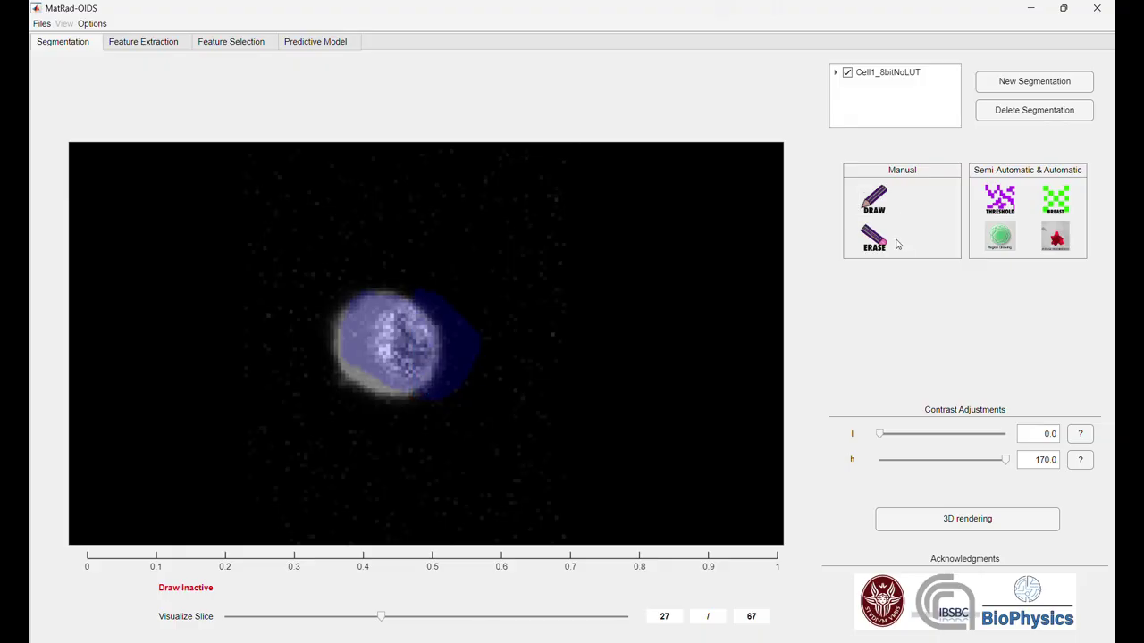
click(884, 248)
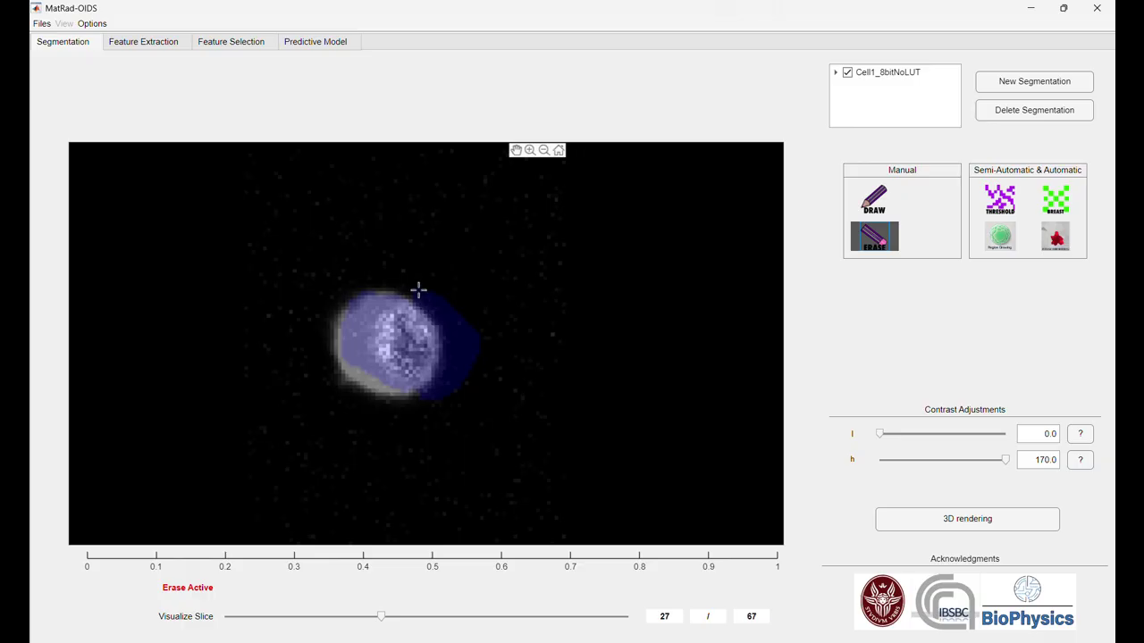
mouse_move(418, 292)
mouse_down()
mouse_move(434, 358)
mouse_move(421, 380)
mouse_move(439, 394)
mouse_move(470, 367)
mouse_move(477, 331)
mouse_move(415, 289)
mouse_up()
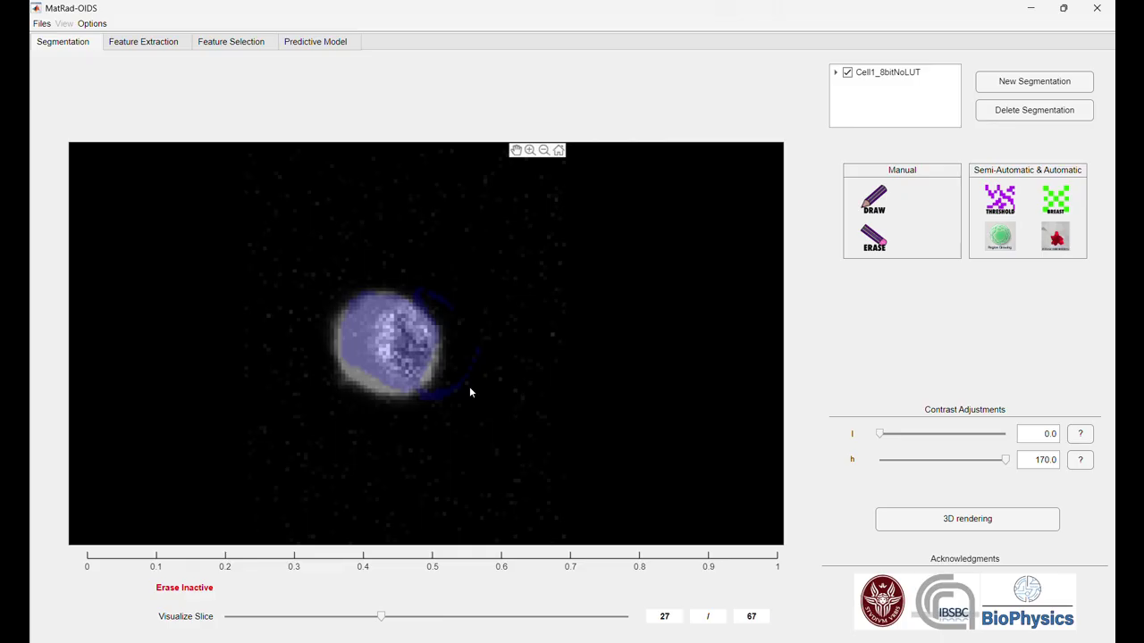
- Check the hand-drawn mask on neighbouring slices, return to slice 27 and delete the segmentation
click(401, 618)
drag(401, 618, 382, 619)
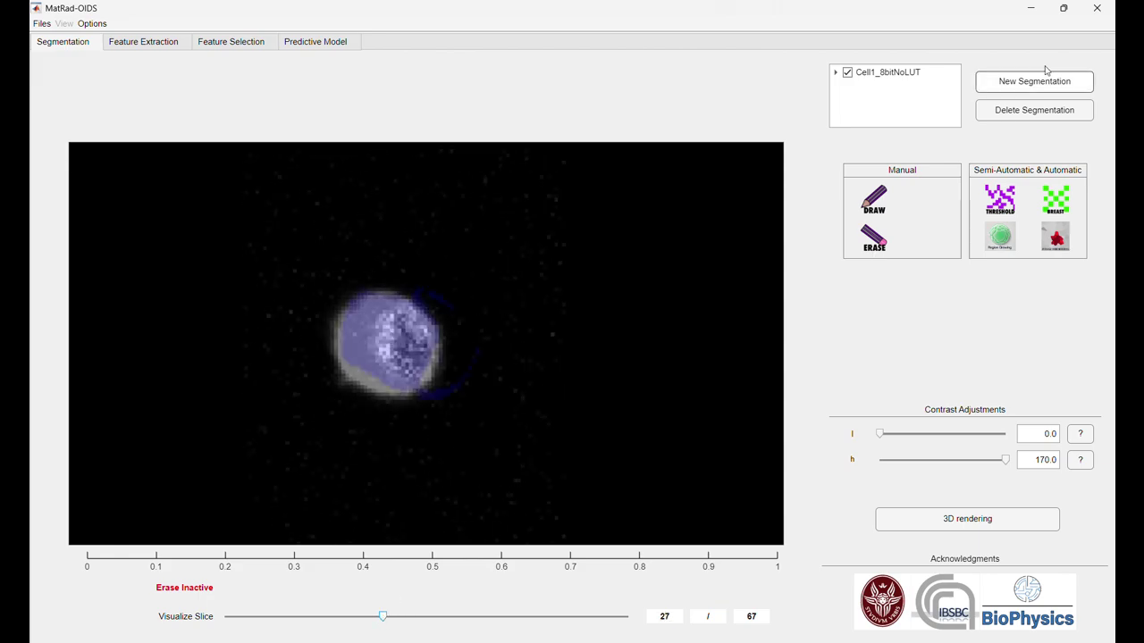
click(1023, 111)
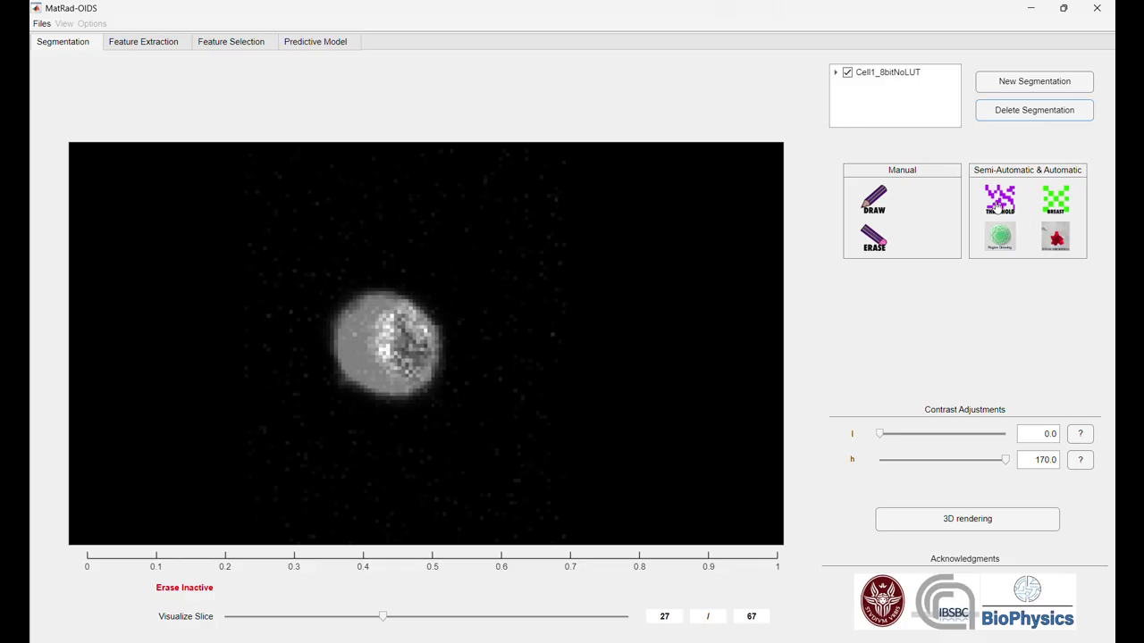
- Segment the cell with the local threshold tool, using a freehand ROI drawn loosely around the cell on slice 27
click(1000, 202)
click(1000, 202)
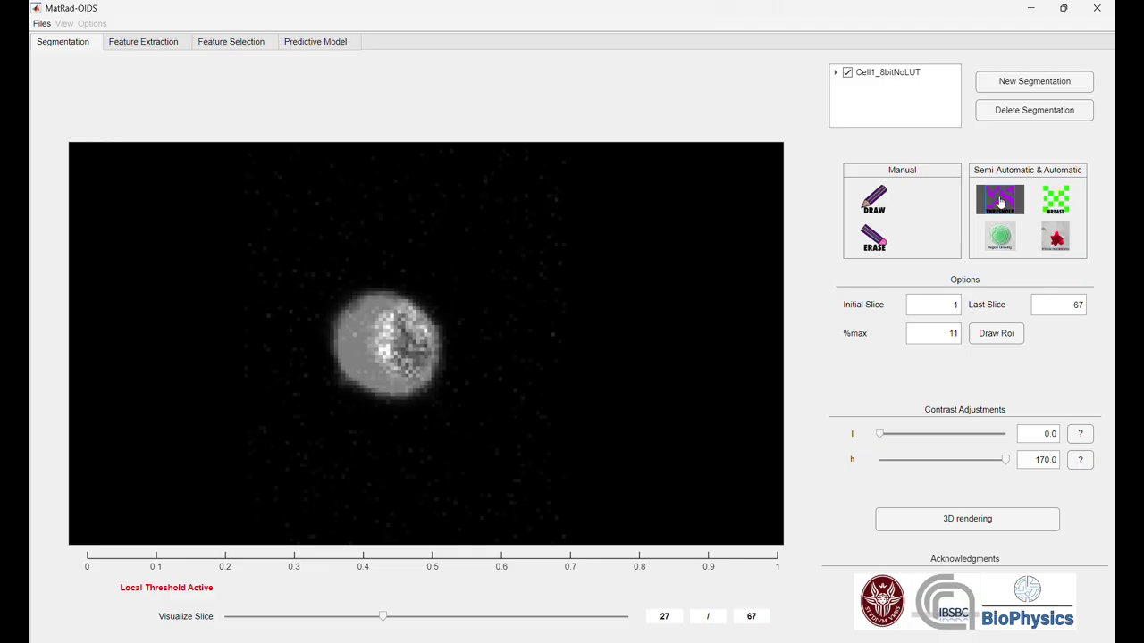
click(996, 338)
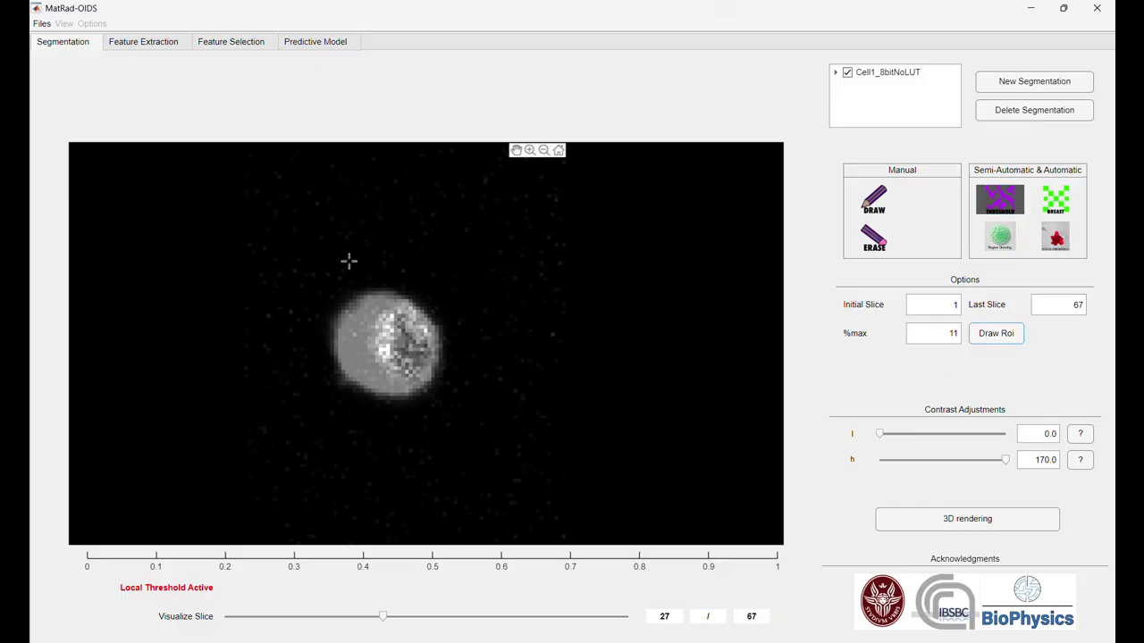
mouse_move(334, 256)
mouse_down()
mouse_move(322, 266)
mouse_move(309, 353)
mouse_move(355, 411)
mouse_move(399, 413)
mouse_up()
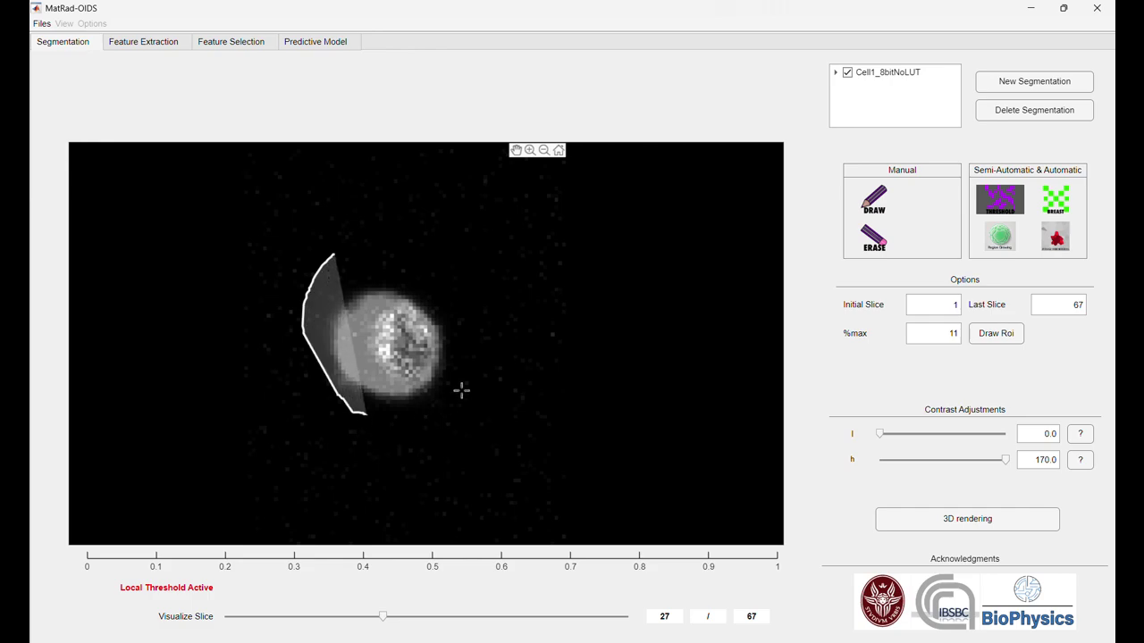
drag(461, 282, 366, 251)
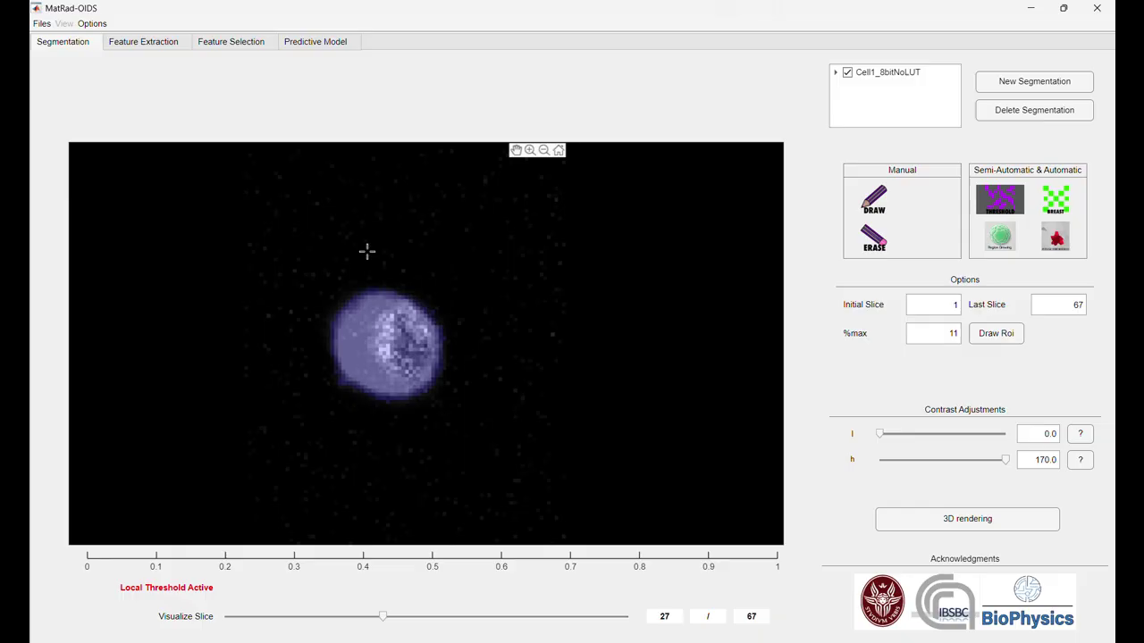
- Review the thresholded mask across slices 34 to 25, and delete that segmentation
click(427, 618)
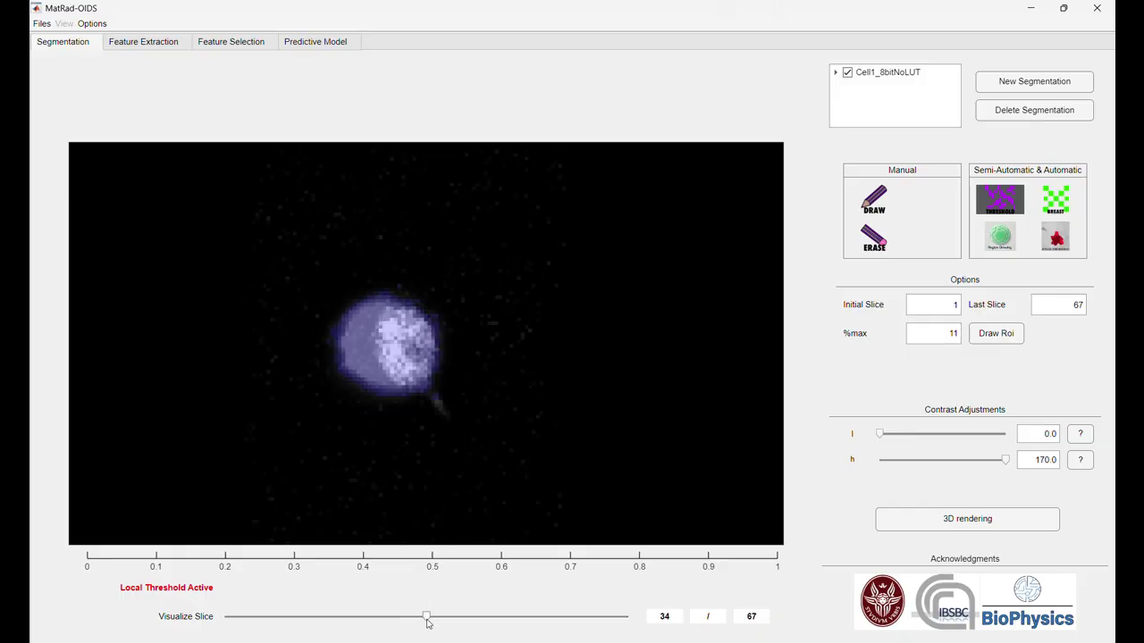
drag(427, 619, 375, 619)
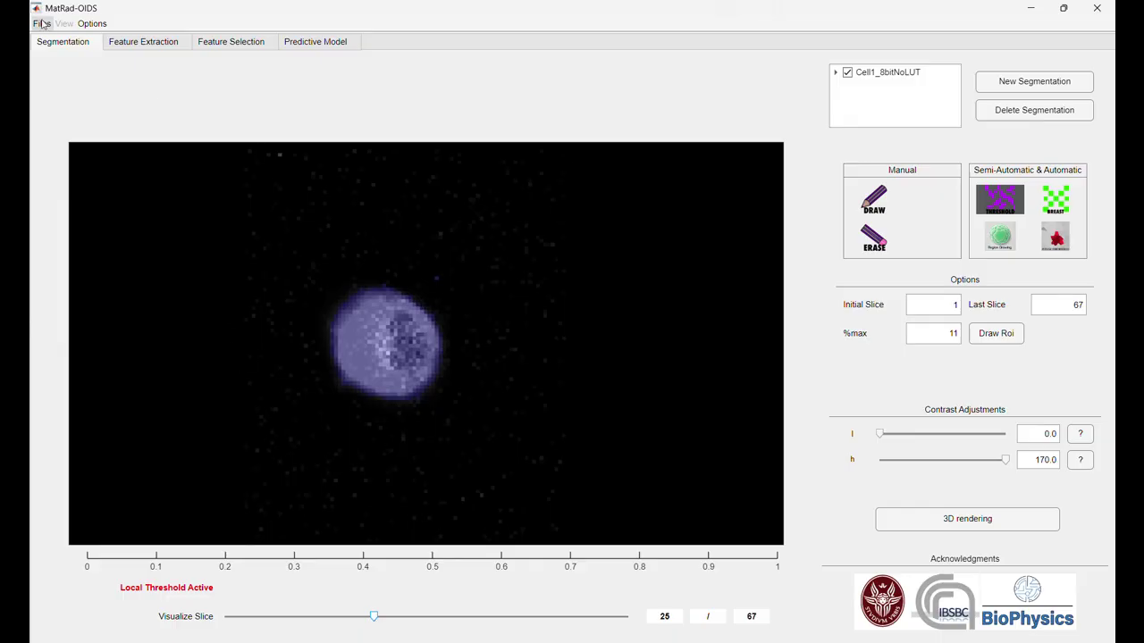
click(993, 120)
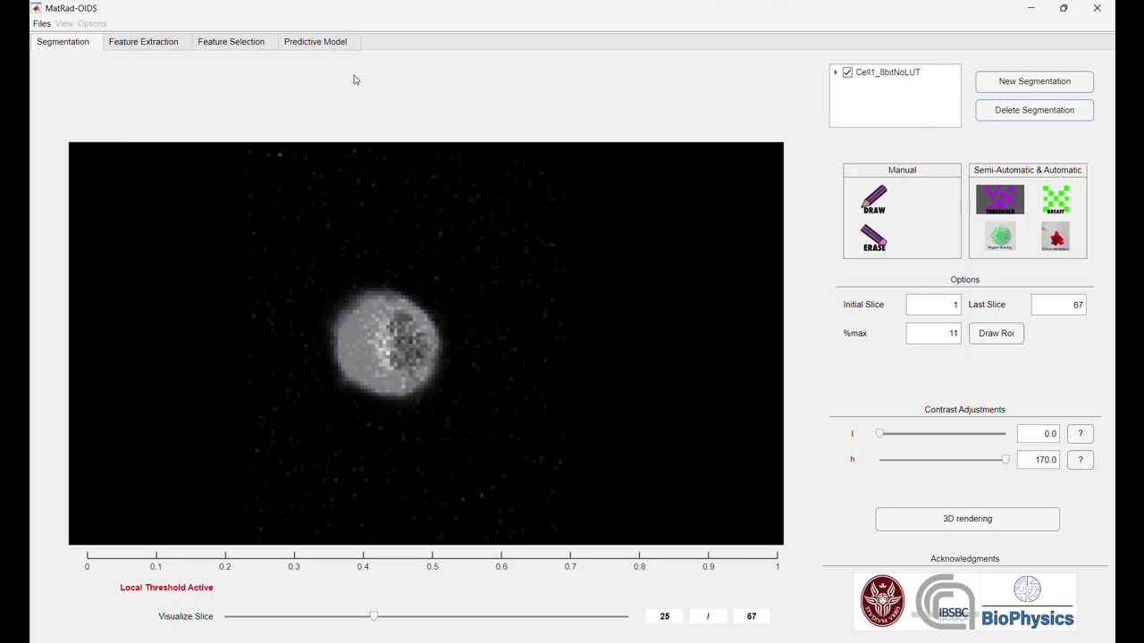
- Import the segmentation file Cell1_Masks_GT from the Cell1 folder and display its mask on slice 32
click(40, 23)
mouse_move(68, 59)
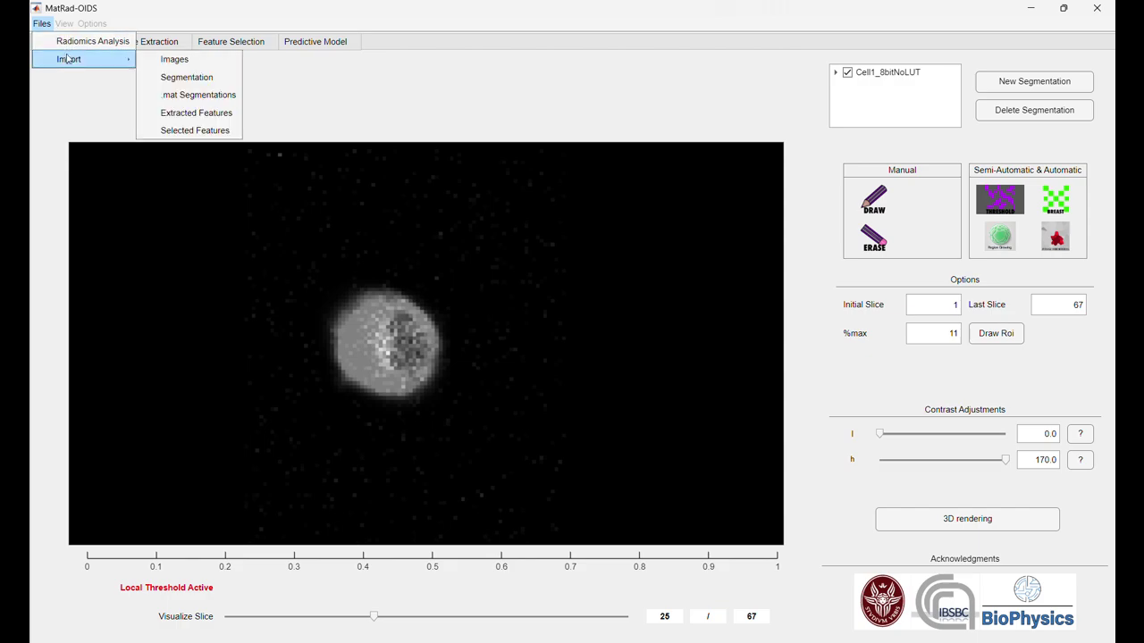
click(193, 80)
click(378, 167)
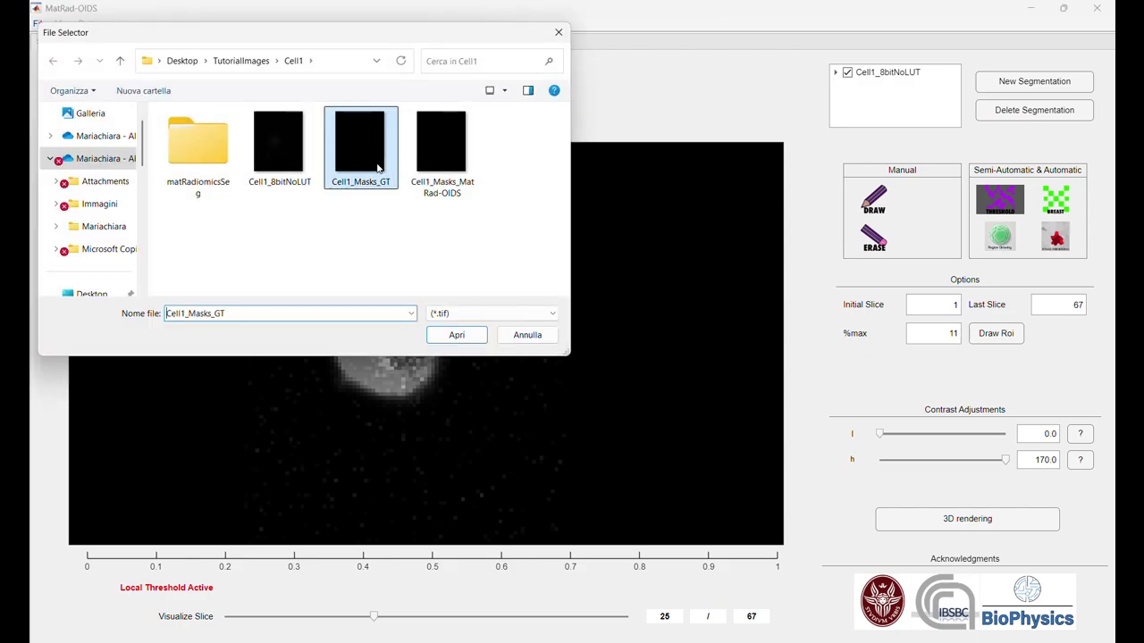
click(455, 338)
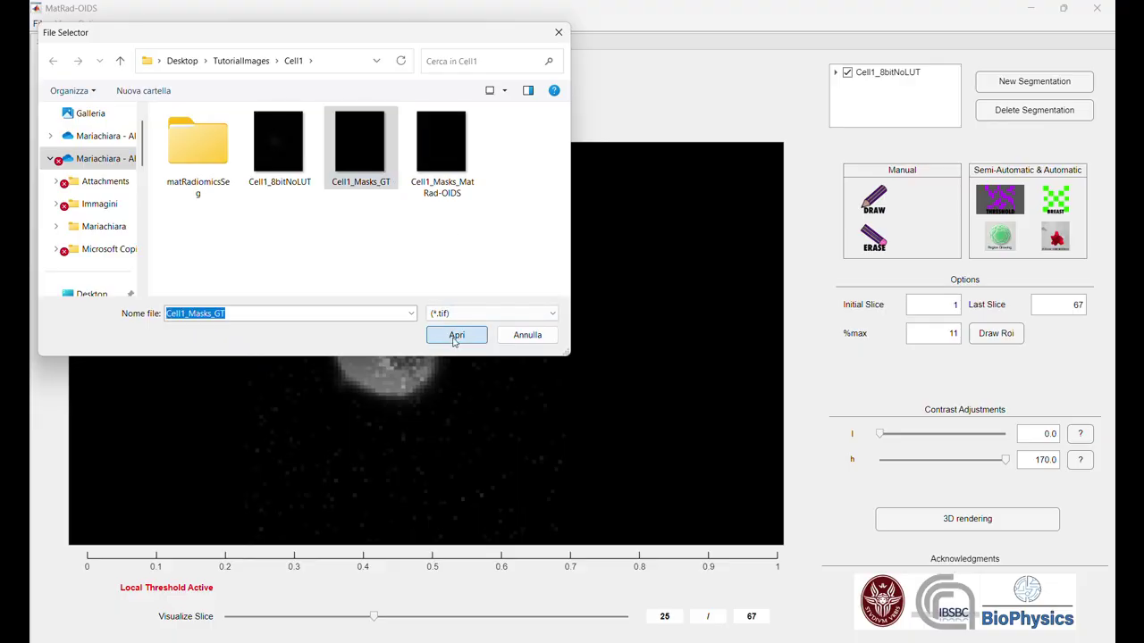
drag(373, 617, 413, 618)
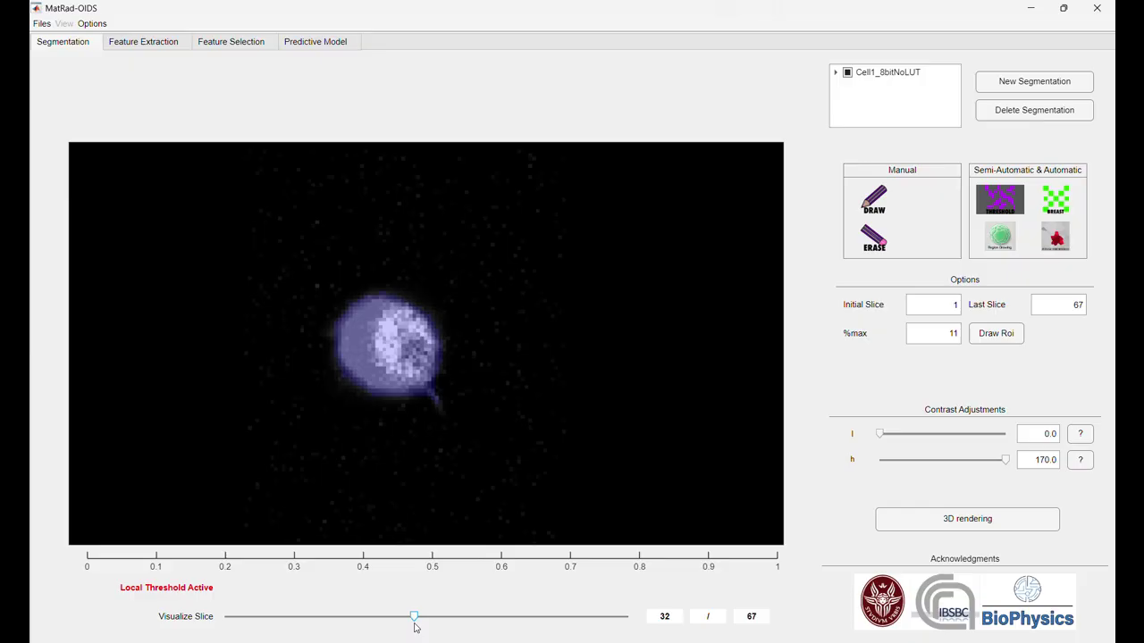
- Generate a 3D rendering of the imported mask for object ID 1 using the winter colormap
click(960, 525)
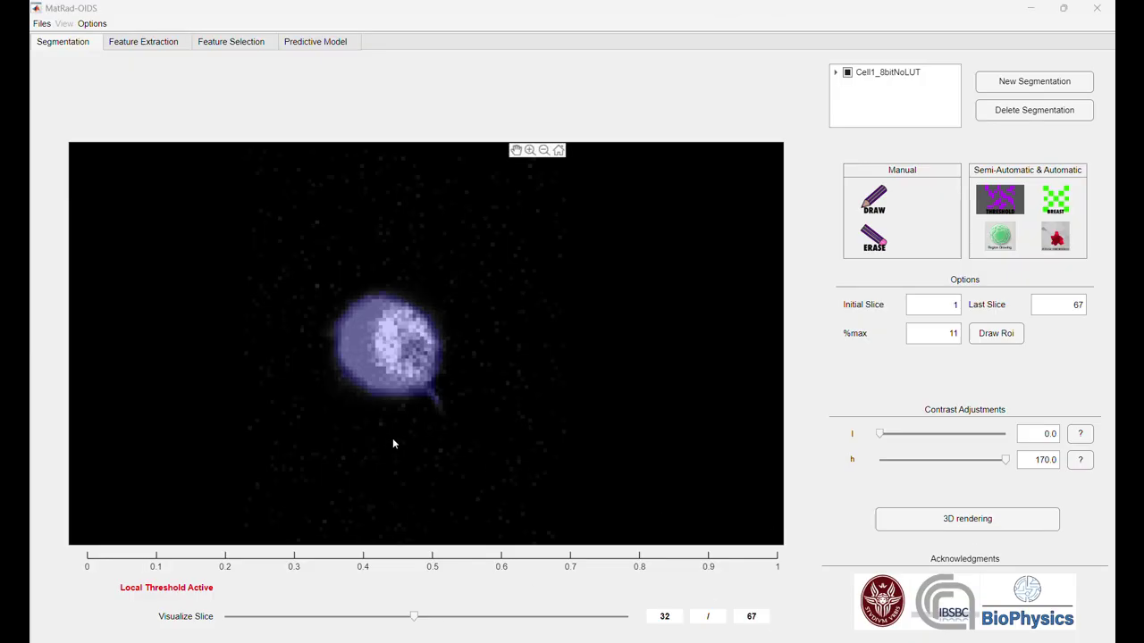
click(298, 543)
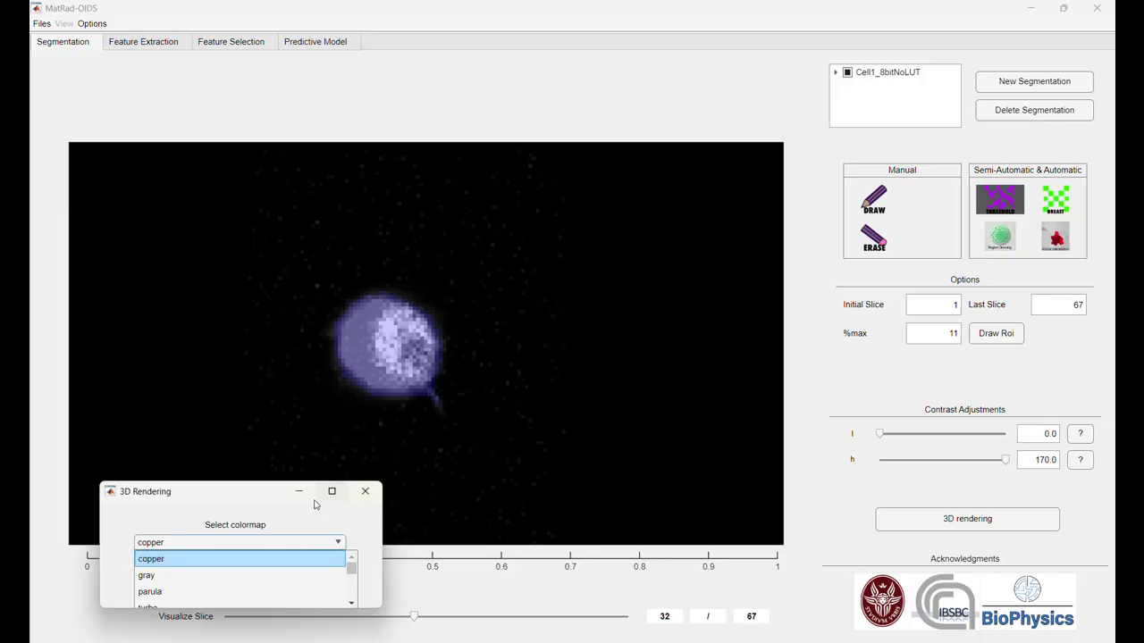
drag(351, 568, 353, 592)
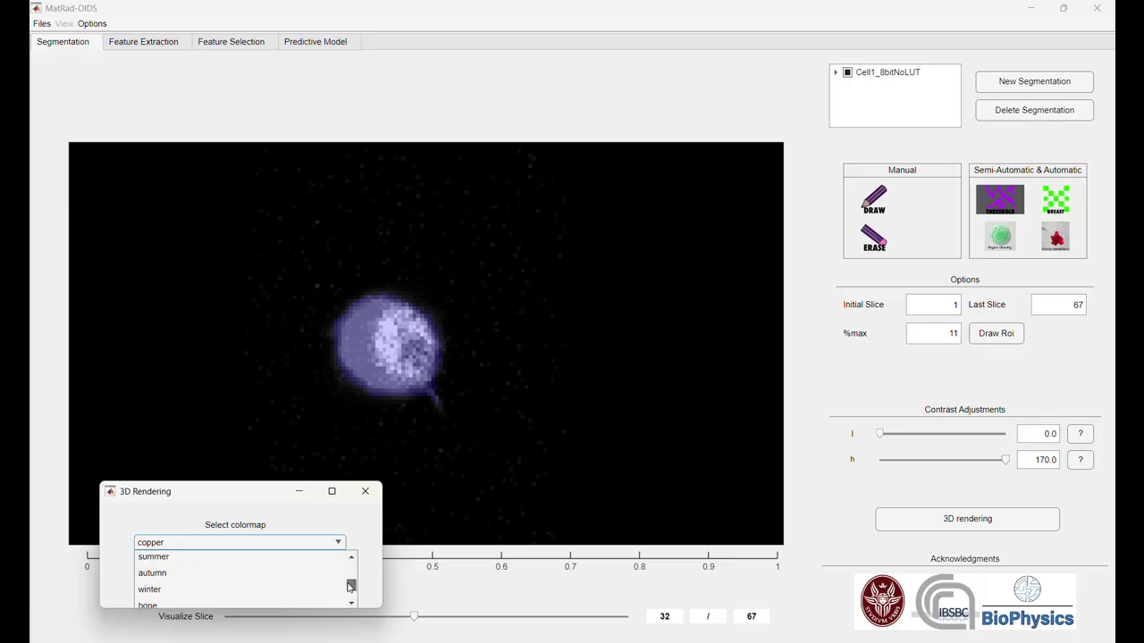
click(149, 585)
click(242, 579)
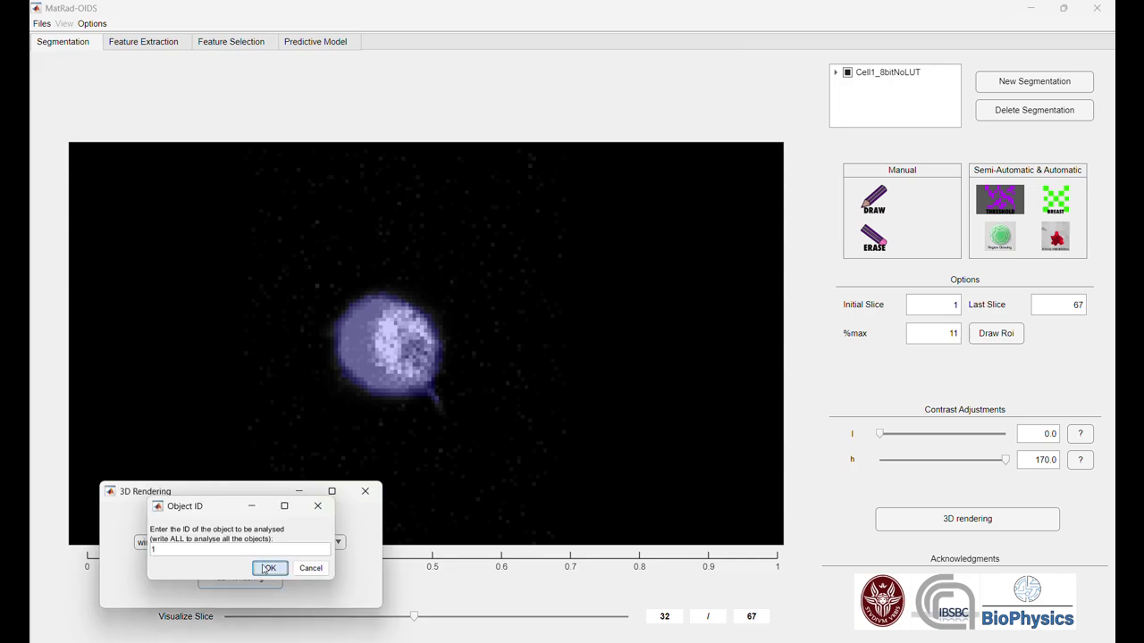
click(266, 568)
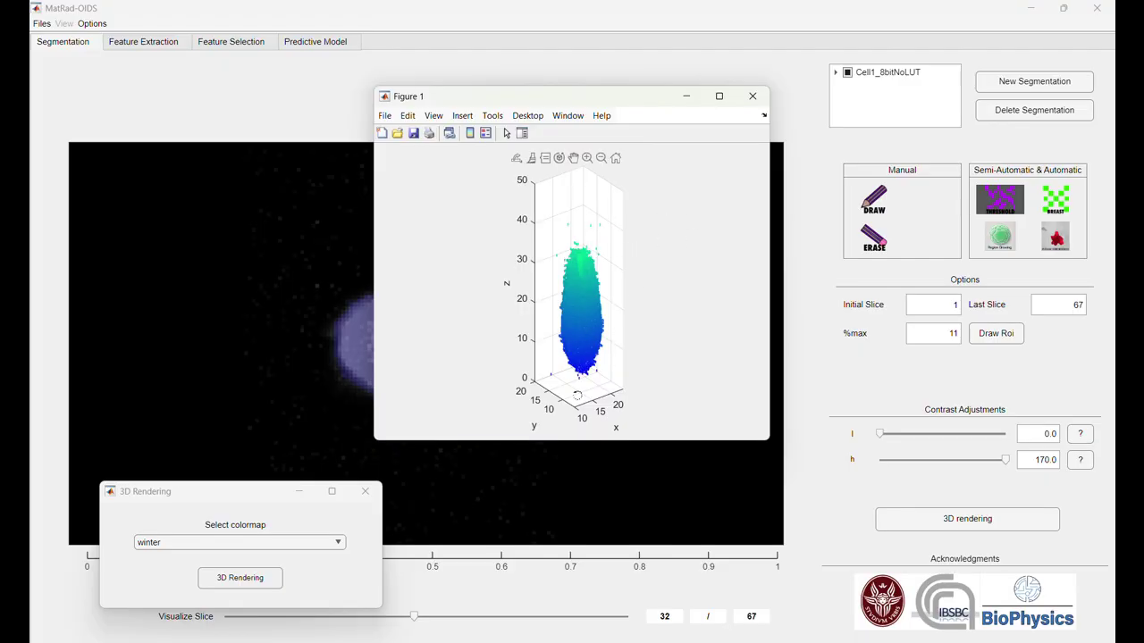
- Rotate the 3D rendering to inspect the cell from another side, and close the figure and rendering windows
drag(577, 396, 515, 369)
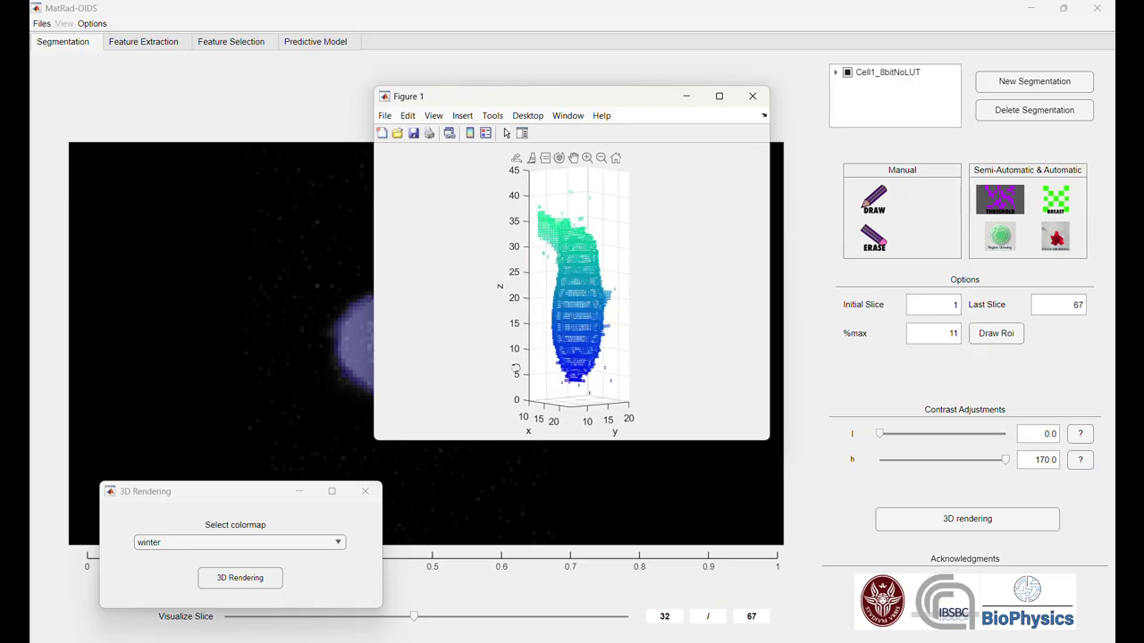
click(761, 99)
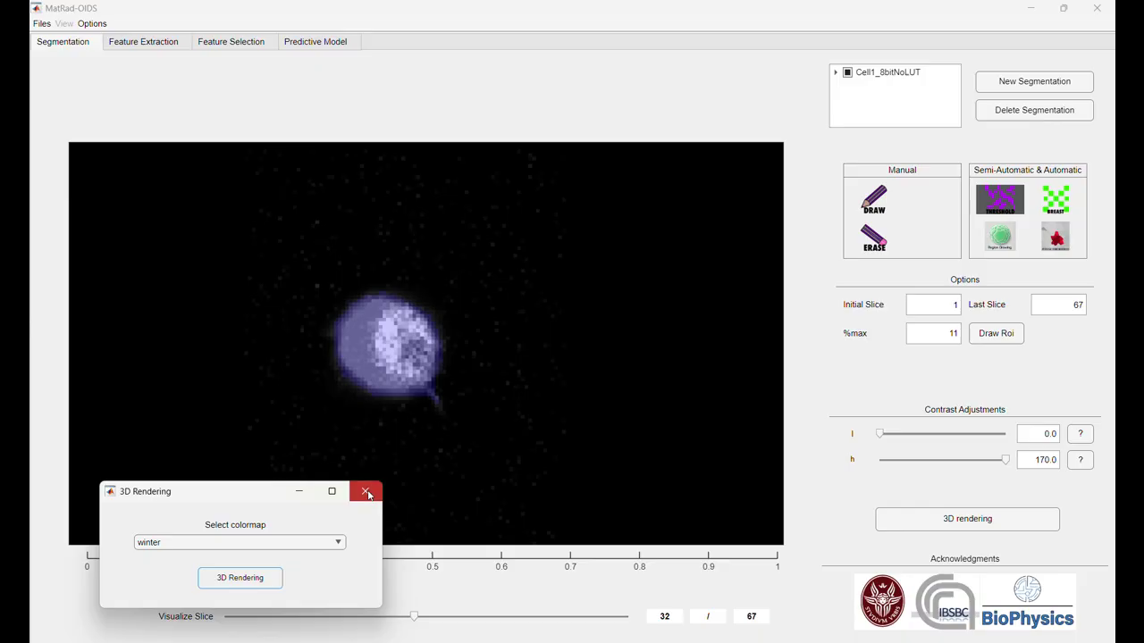
click(367, 492)
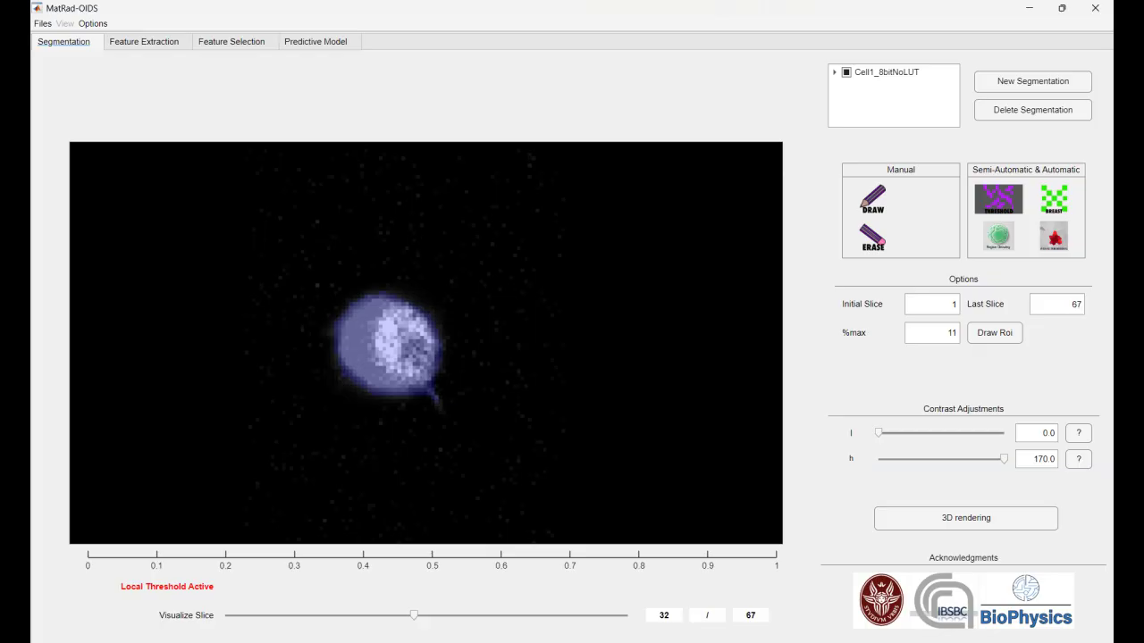
- Examine the feature extraction options: the All features and 3D warning sets, and the resampling, pre-cropping and mask validation settings
click(145, 43)
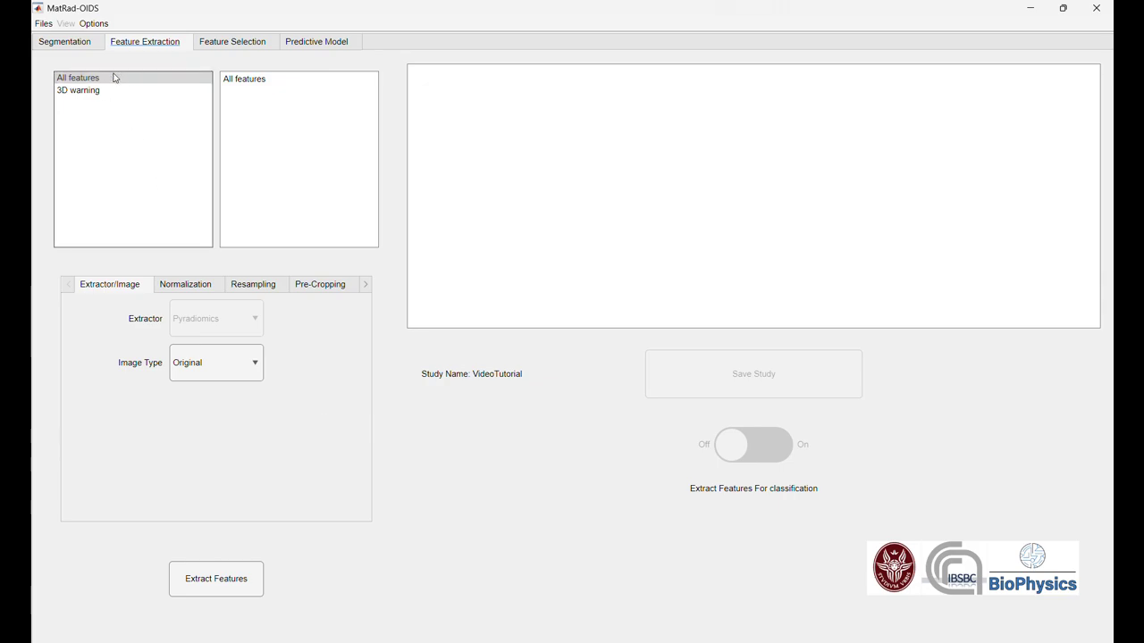
click(112, 75)
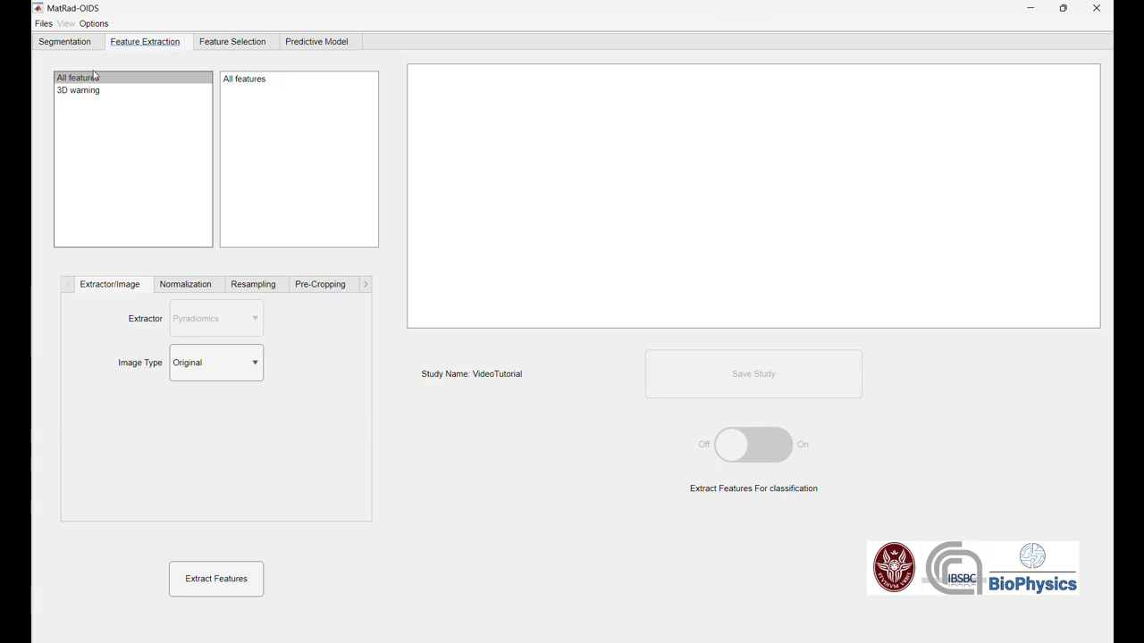
click(87, 90)
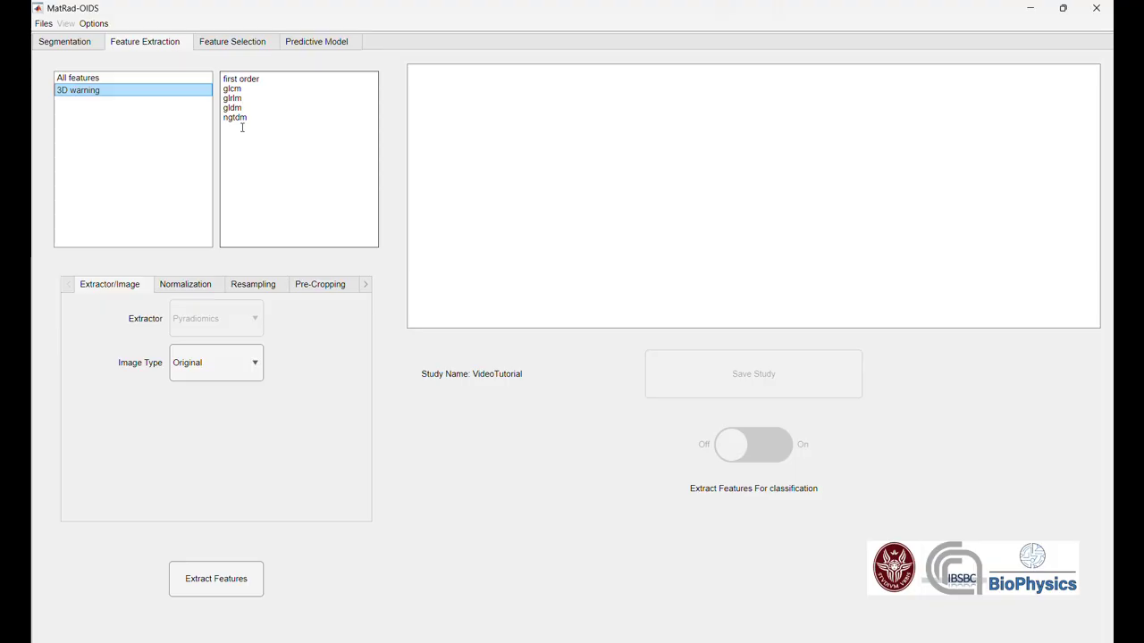
click(204, 286)
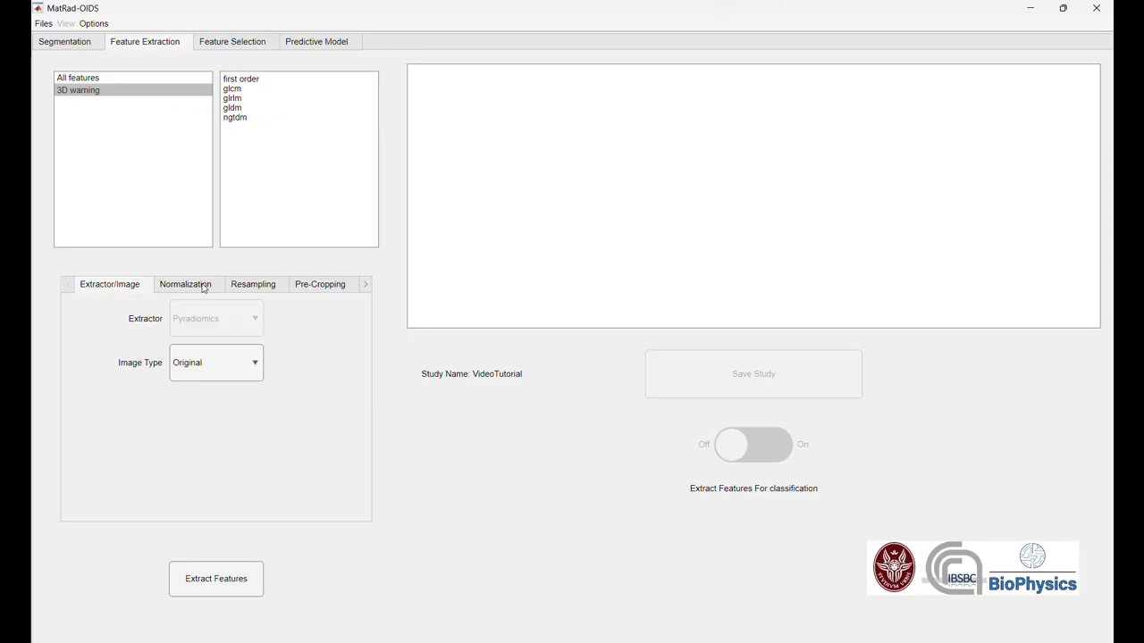
click(246, 288)
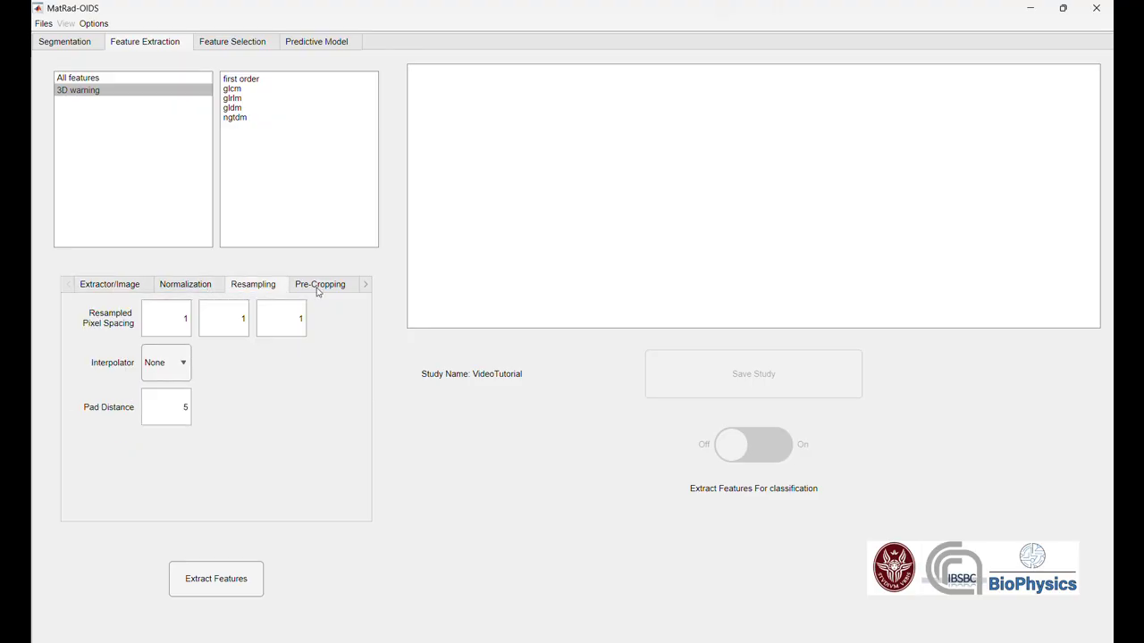
click(320, 287)
click(366, 291)
click(367, 291)
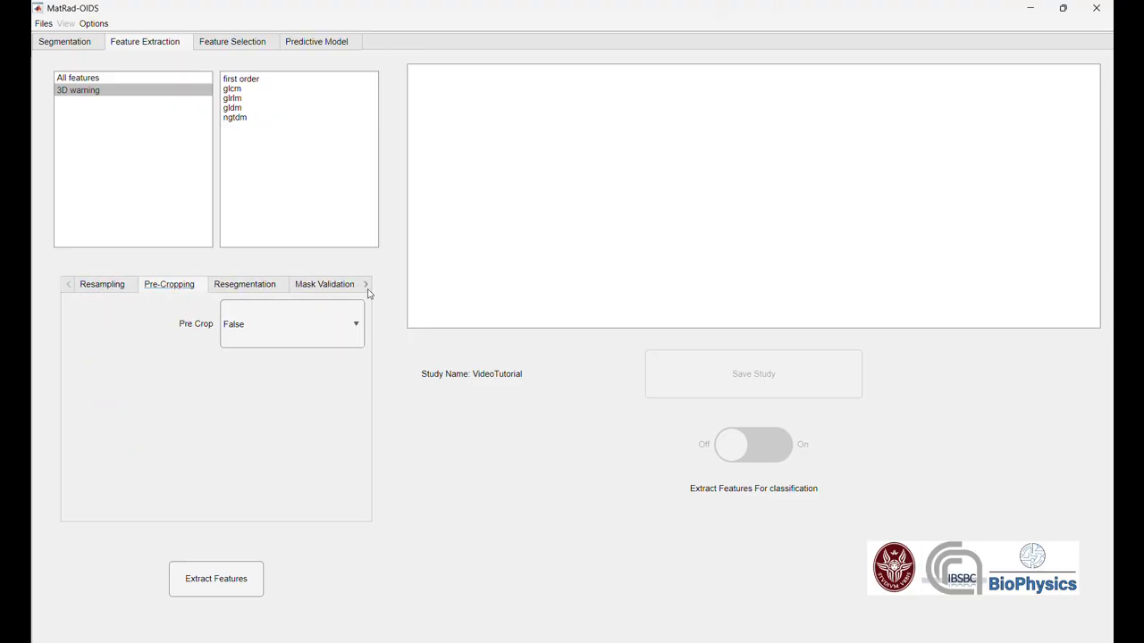
click(308, 291)
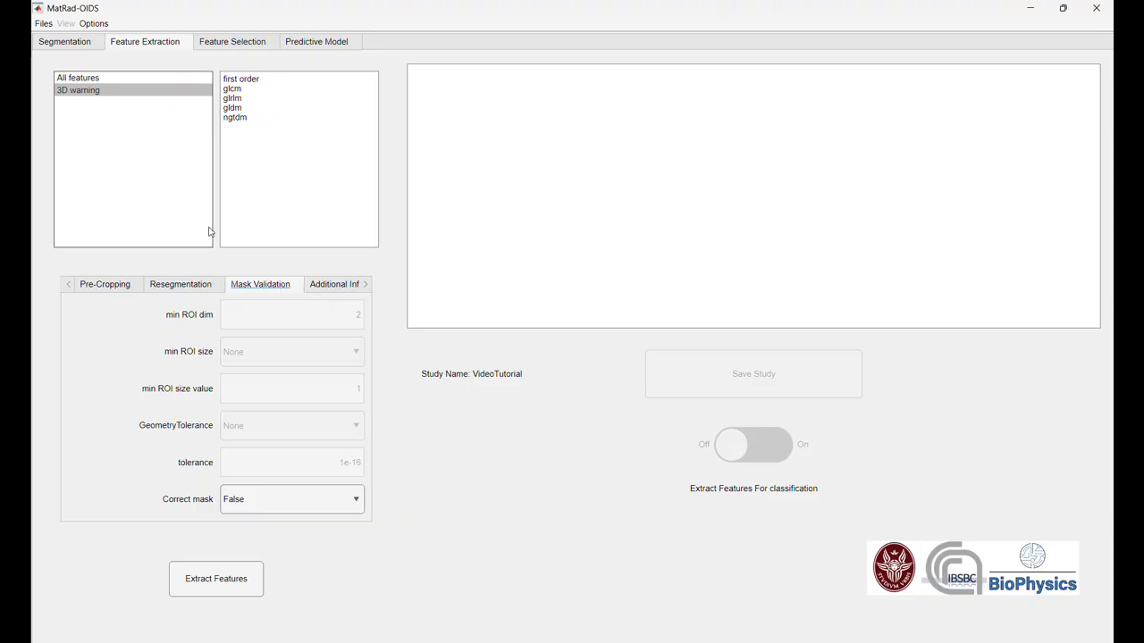
- Extract all features from the cell segmentation and save the study
click(105, 79)
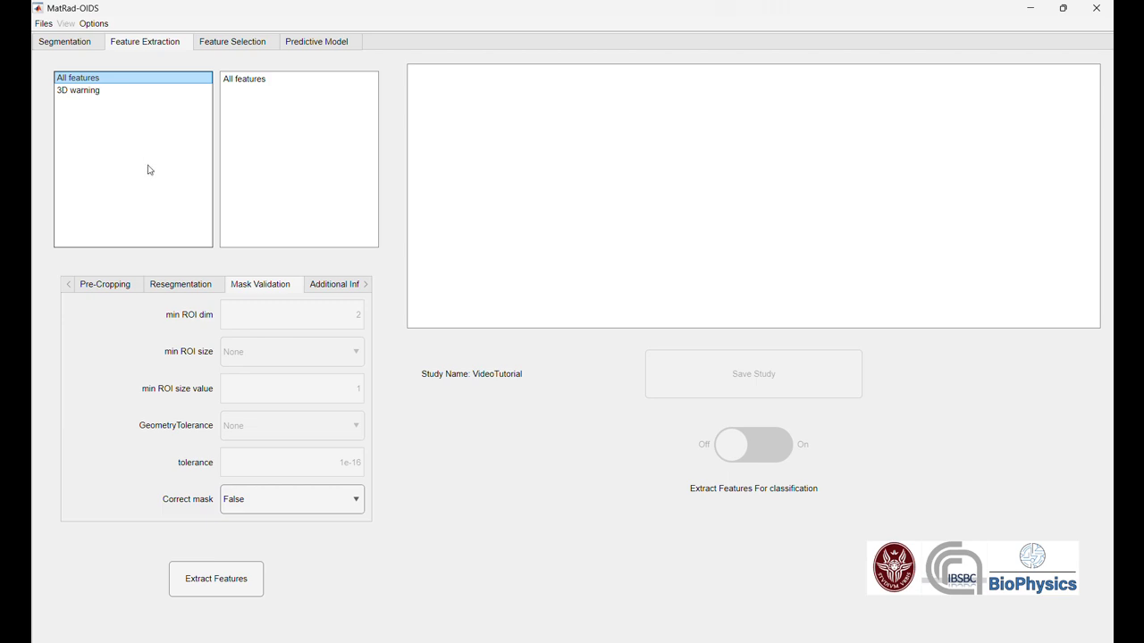
click(221, 586)
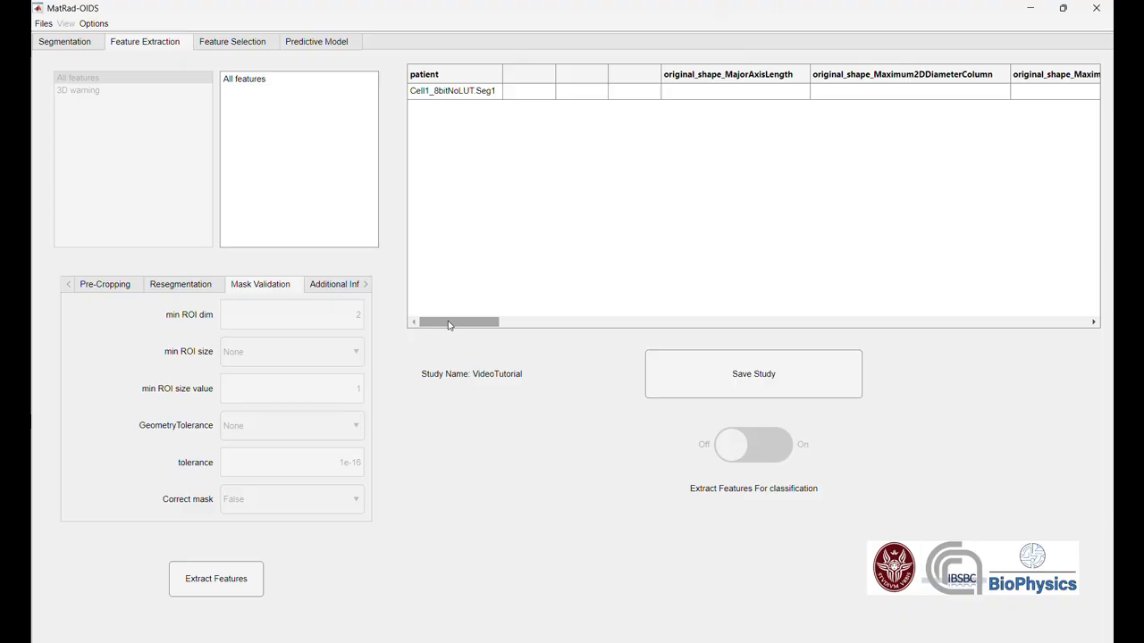
mouse_move(448, 325)
mouse_down()
mouse_move(556, 337)
mouse_move(447, 331)
mouse_up()
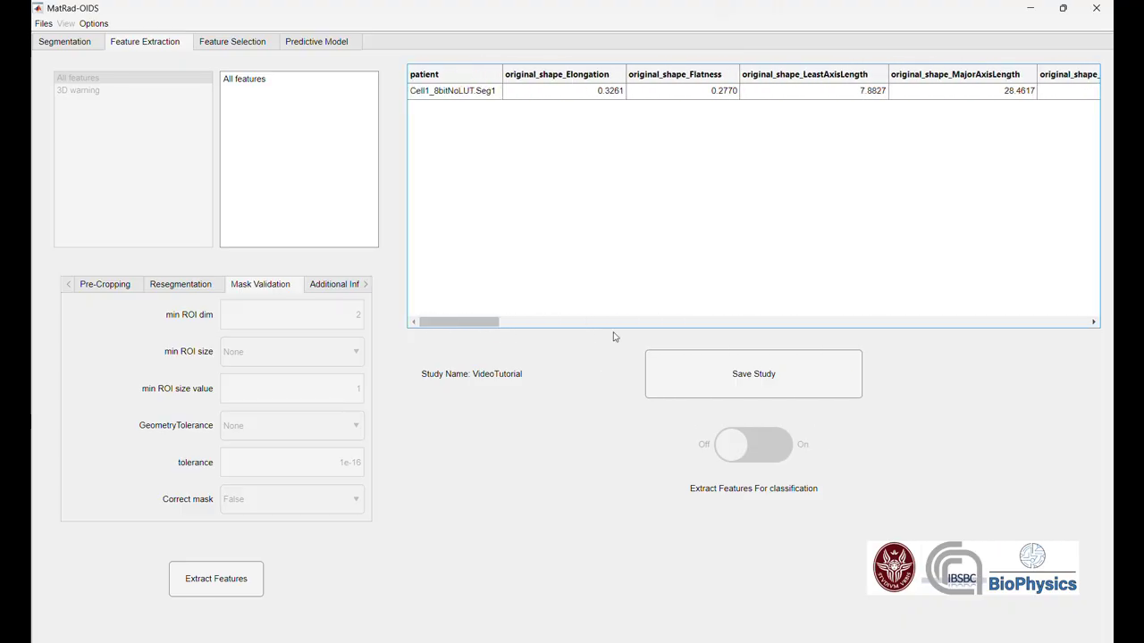
click(682, 378)
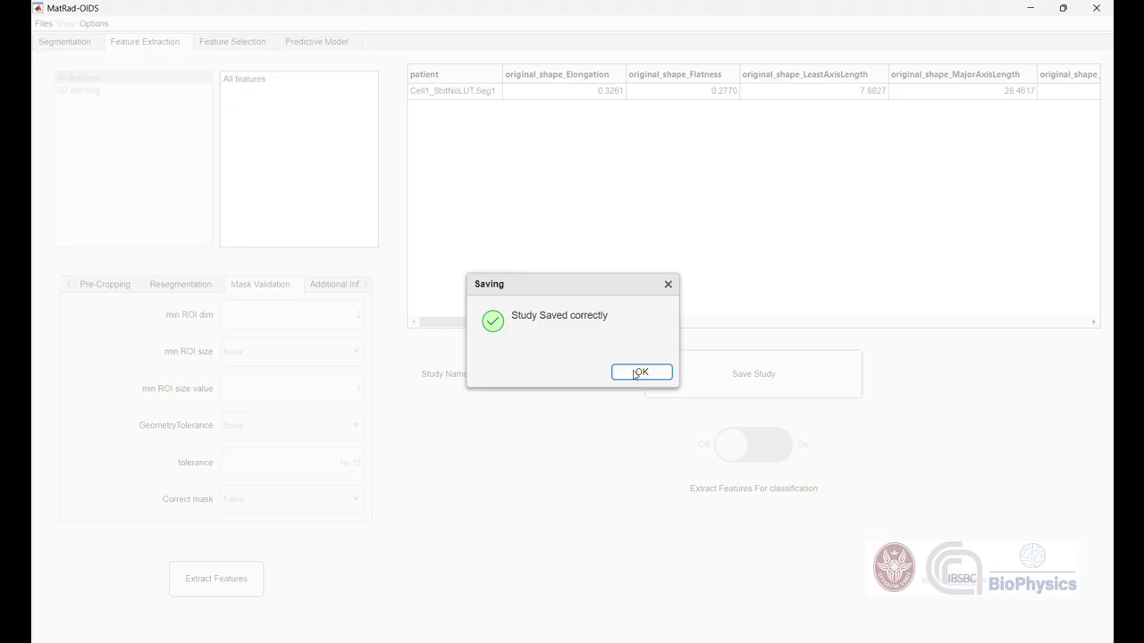
click(633, 375)
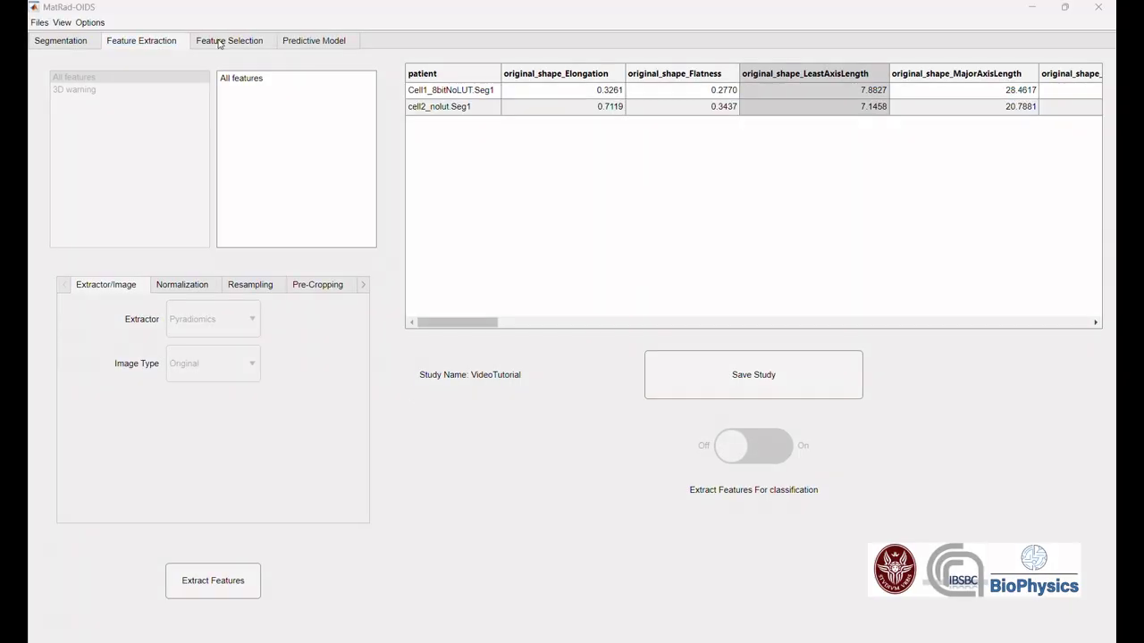
click(219, 42)
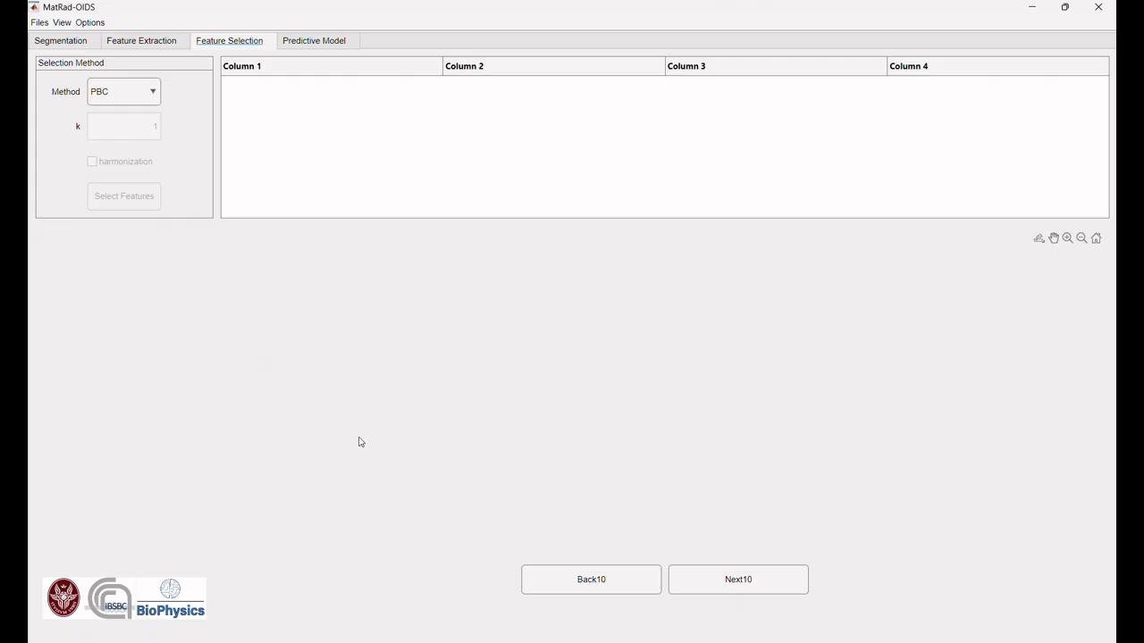
mouse_move(412, 642)
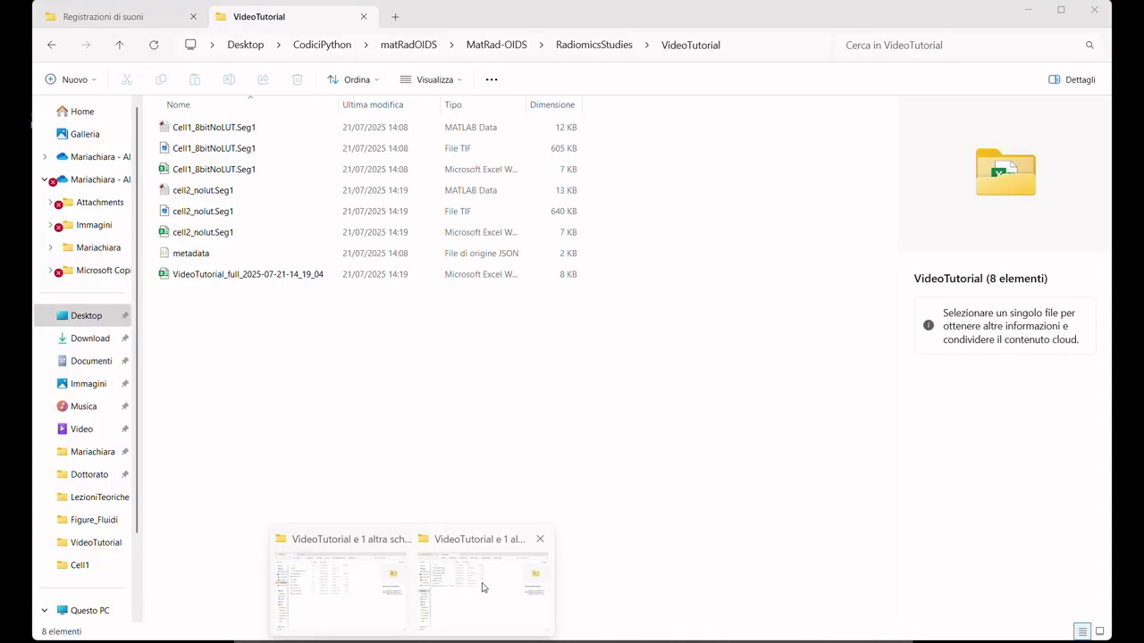
click(482, 587)
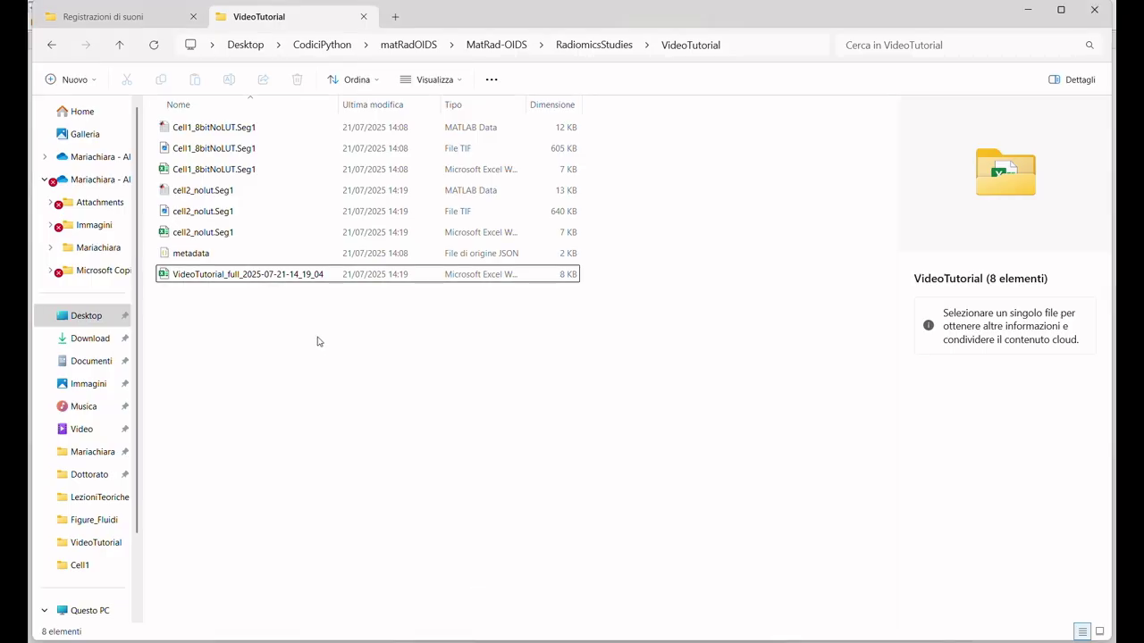
click(266, 279)
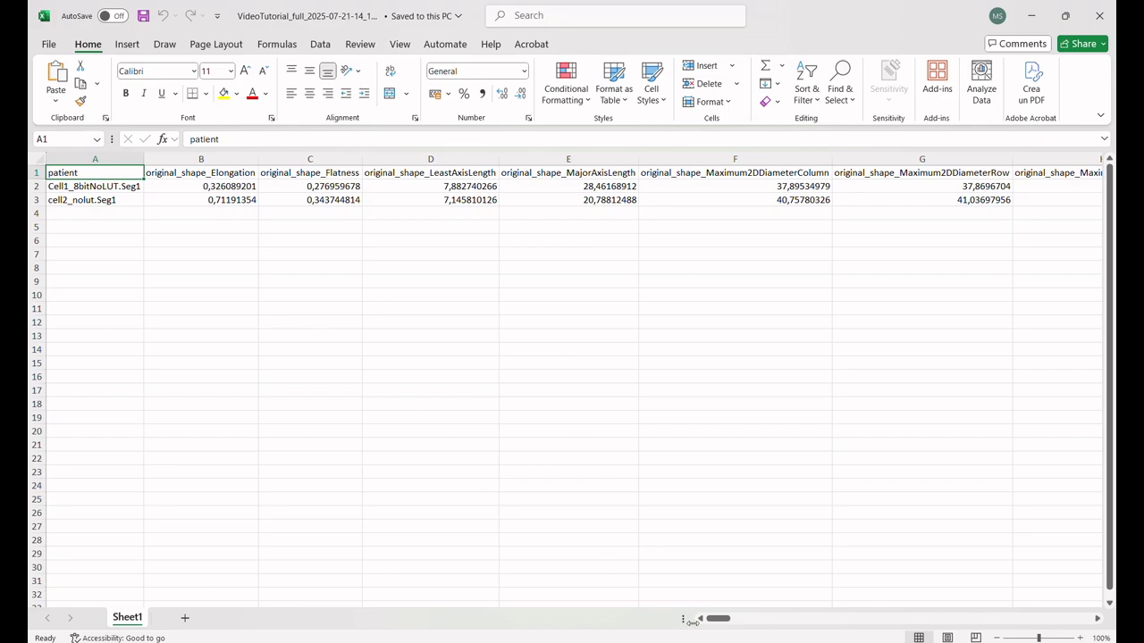
- Set the Gold_Standard value of the Cell1_8bitNoLUT.Seg1 row to 1, and save and close the workbook
drag(720, 619, 981, 621)
drag(1058, 615, 1095, 614)
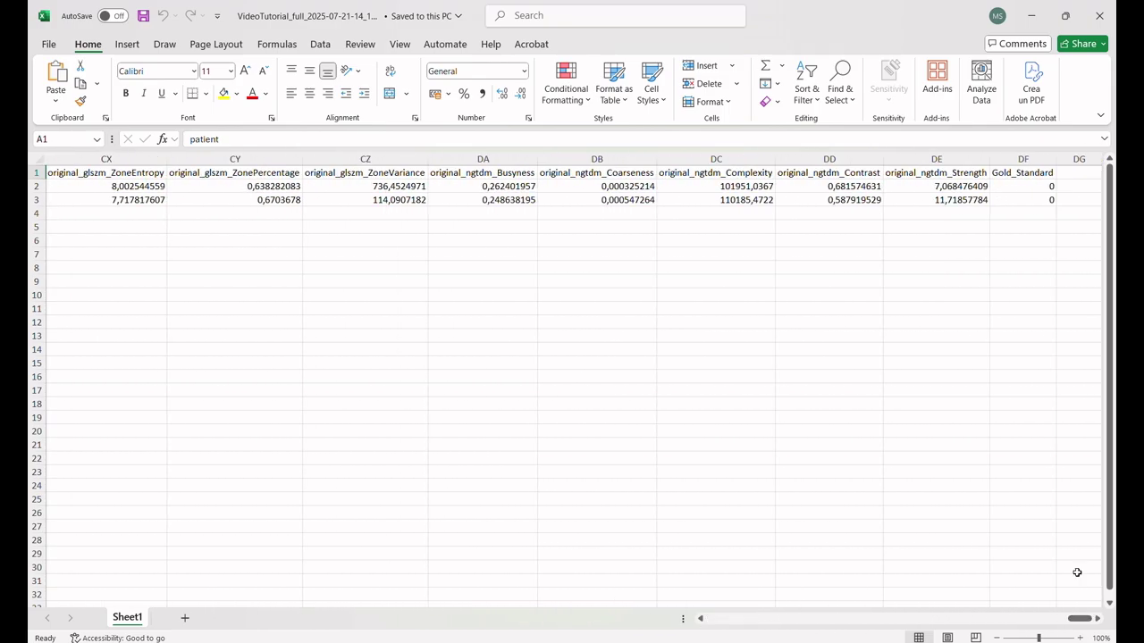
double_click(1037, 186)
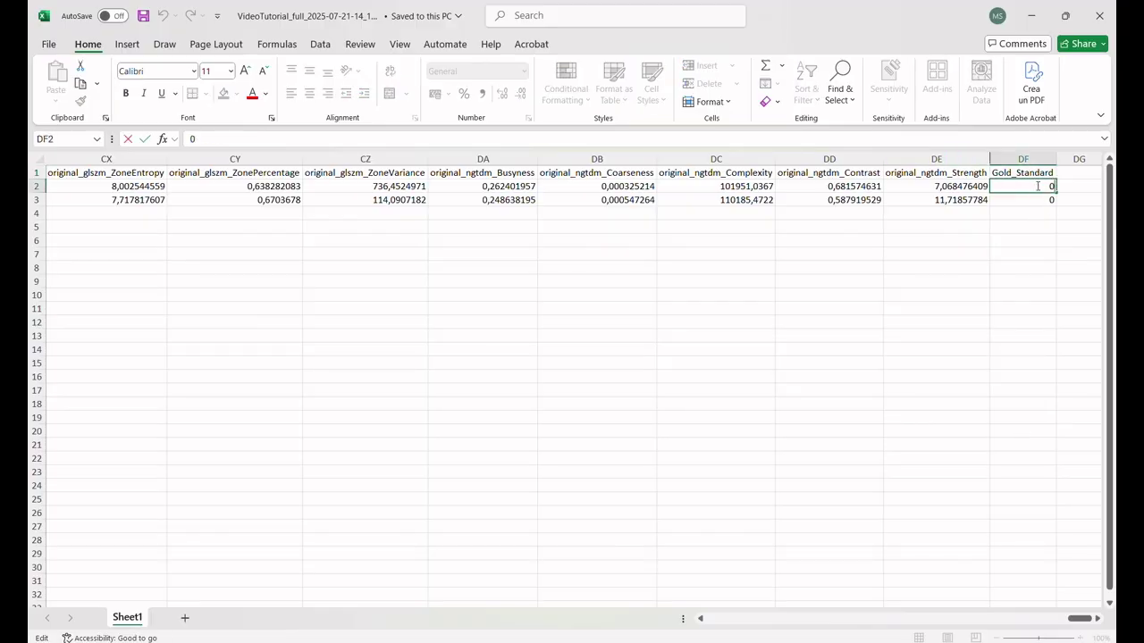
key(BackSpace)
text(1)
click(1032, 214)
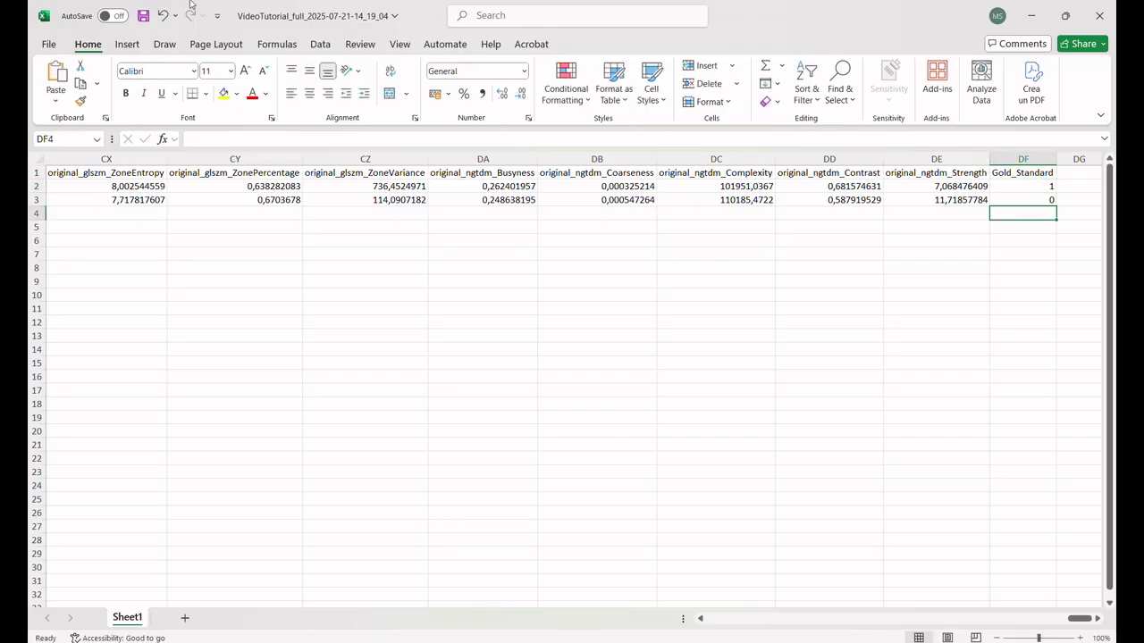
click(143, 15)
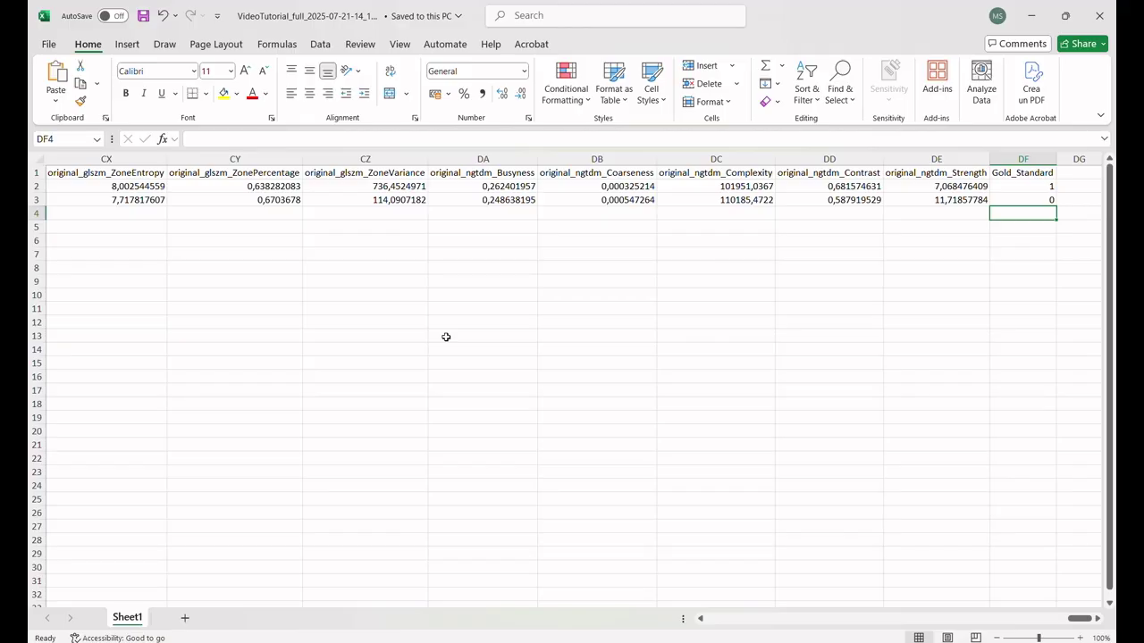
click(1099, 15)
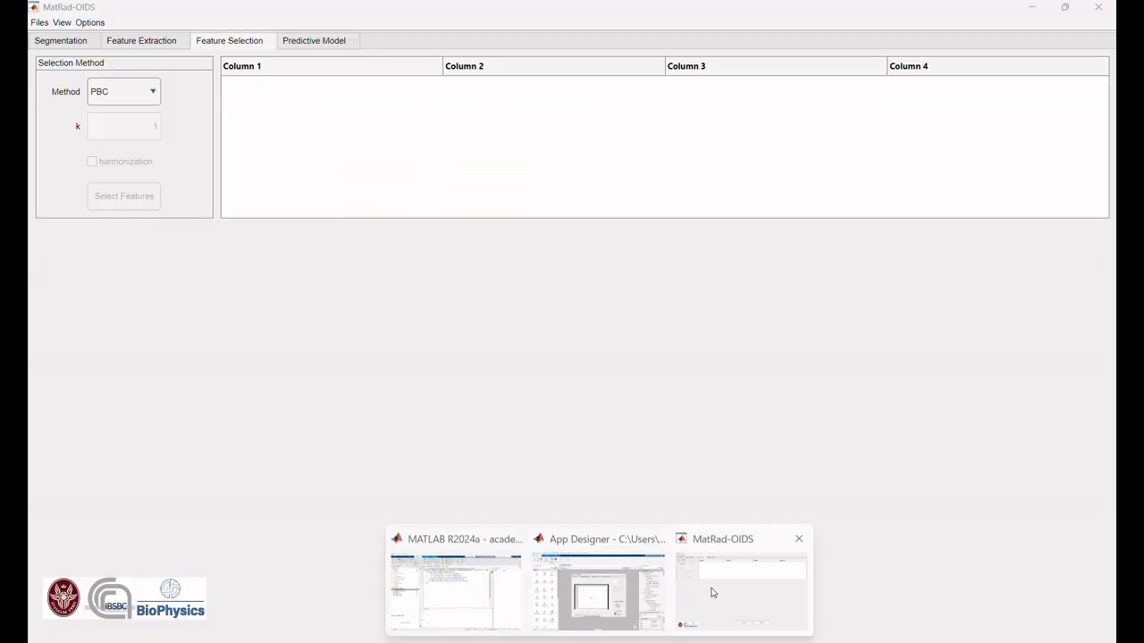
click(709, 590)
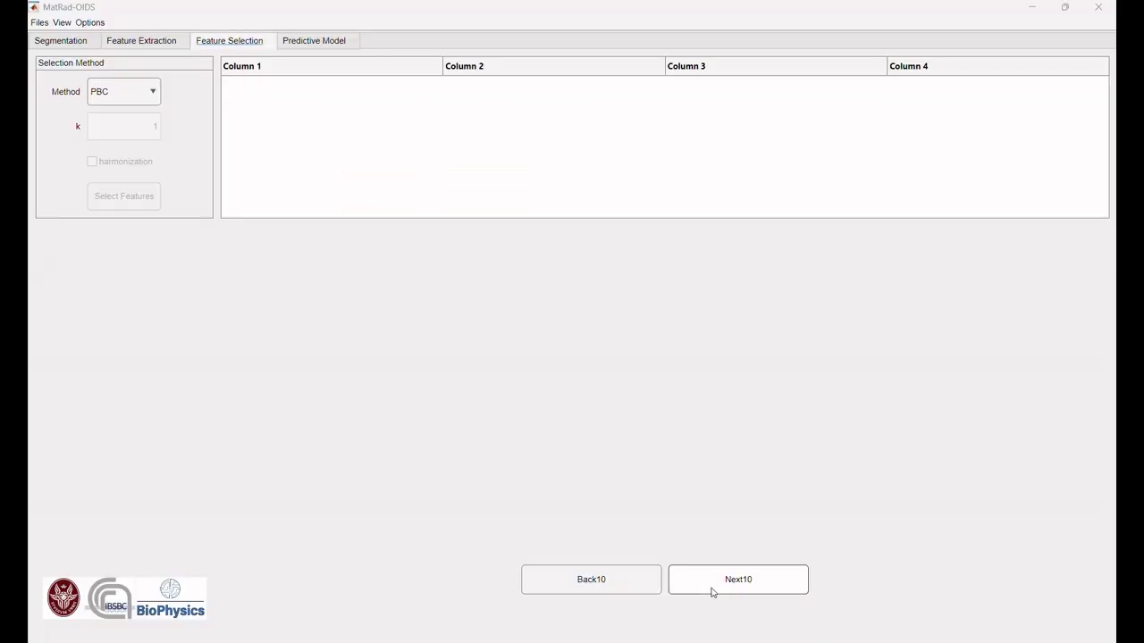
click(40, 23)
mouse_move(89, 59)
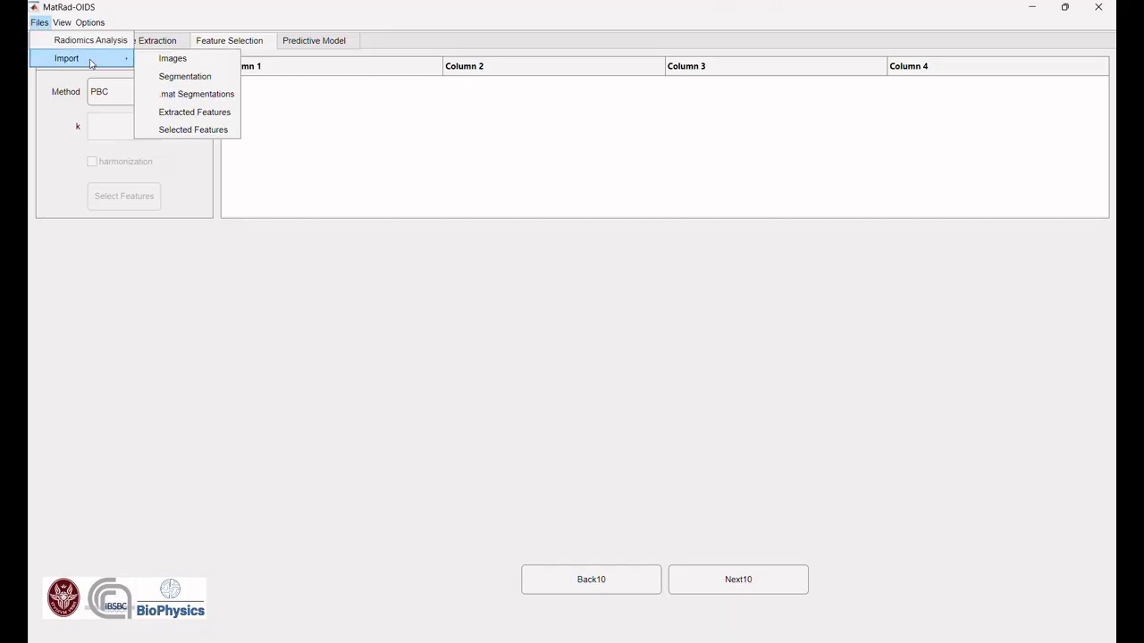
click(202, 113)
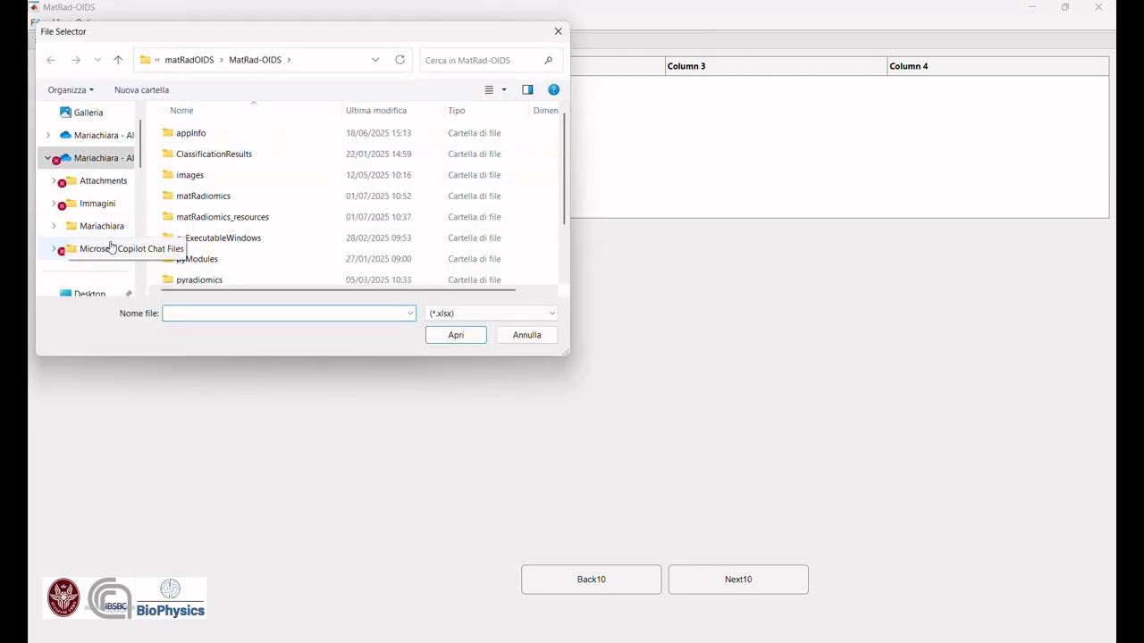
scroll(111, 245, down, 1)
scroll(246, 240, down, 1)
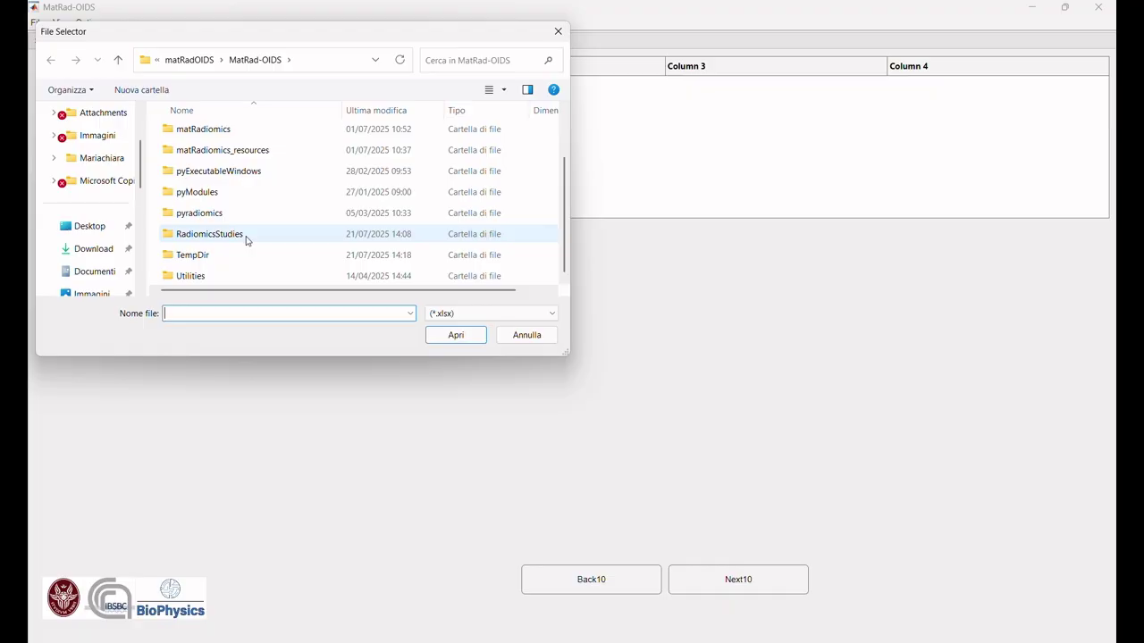
double_click(247, 237)
double_click(204, 174)
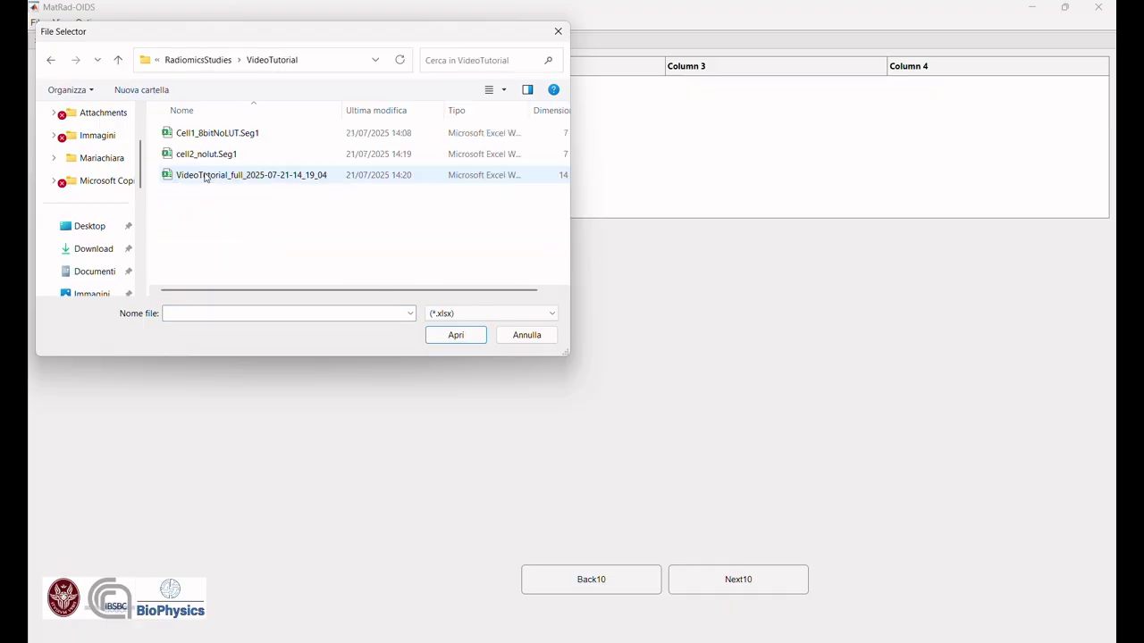
click(204, 176)
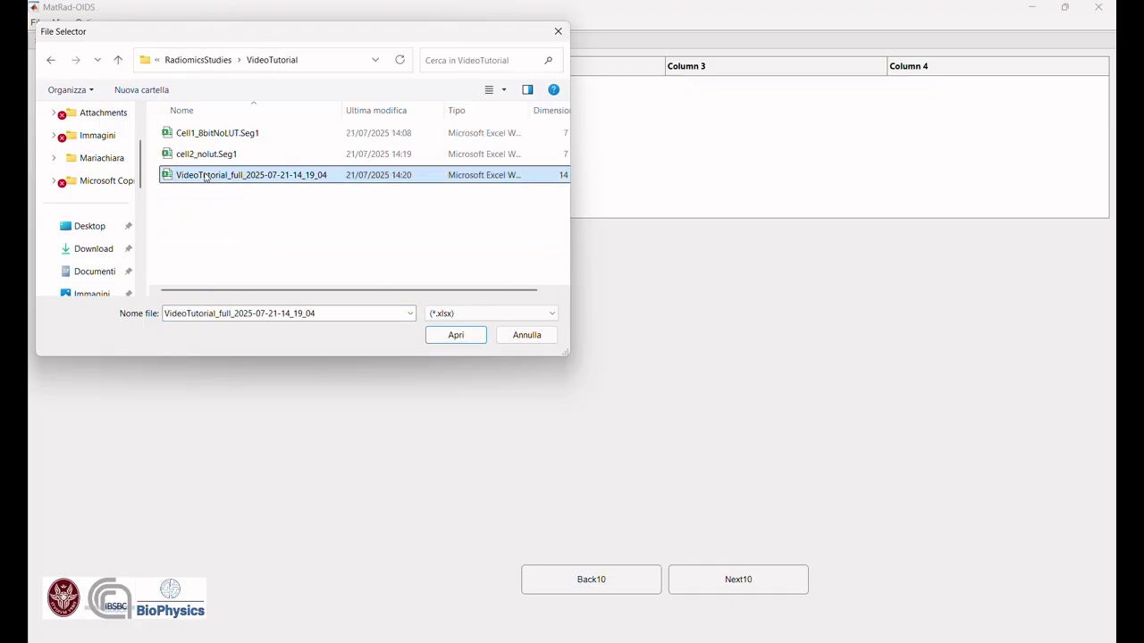
click(471, 338)
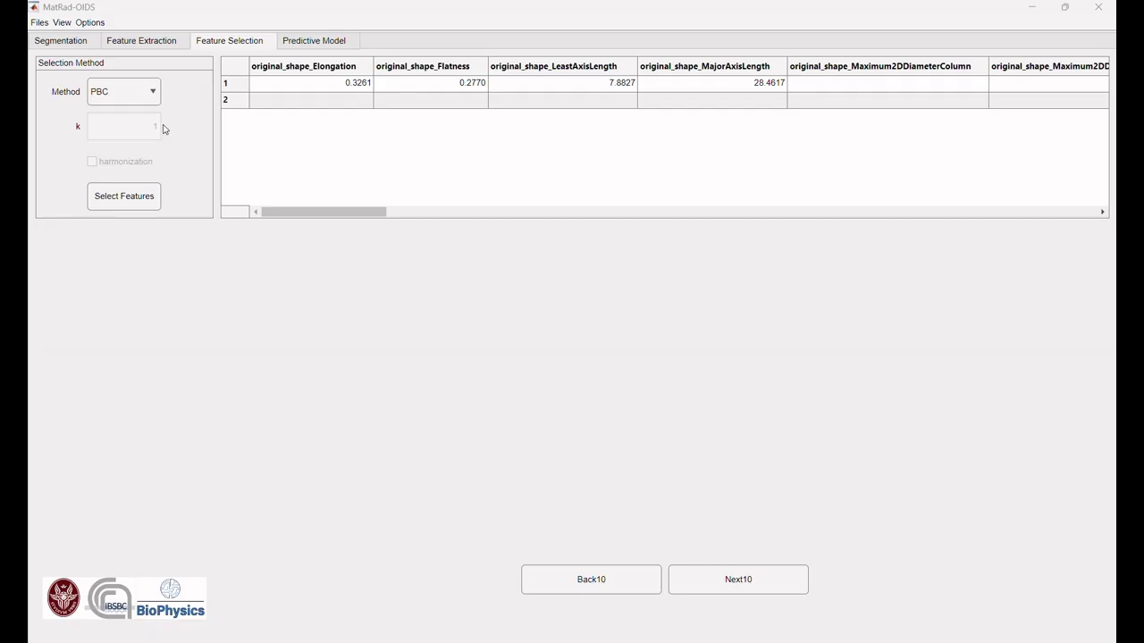
- Run feature selection on the imported features with the PBC method, dismiss the resulting messages and review the selection legend
click(147, 94)
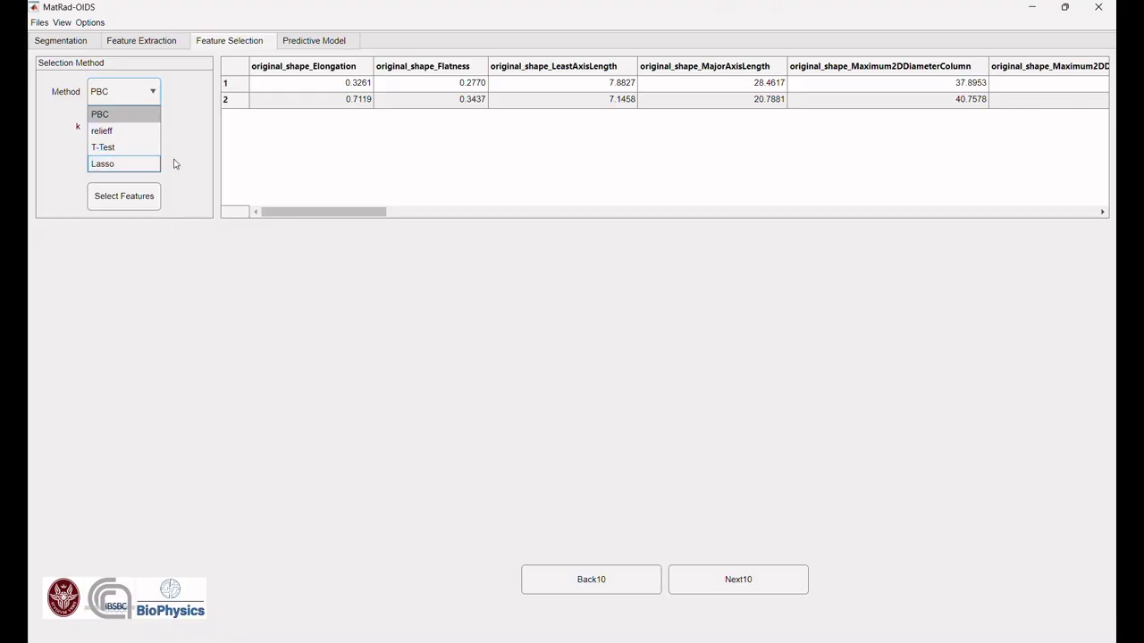
click(139, 98)
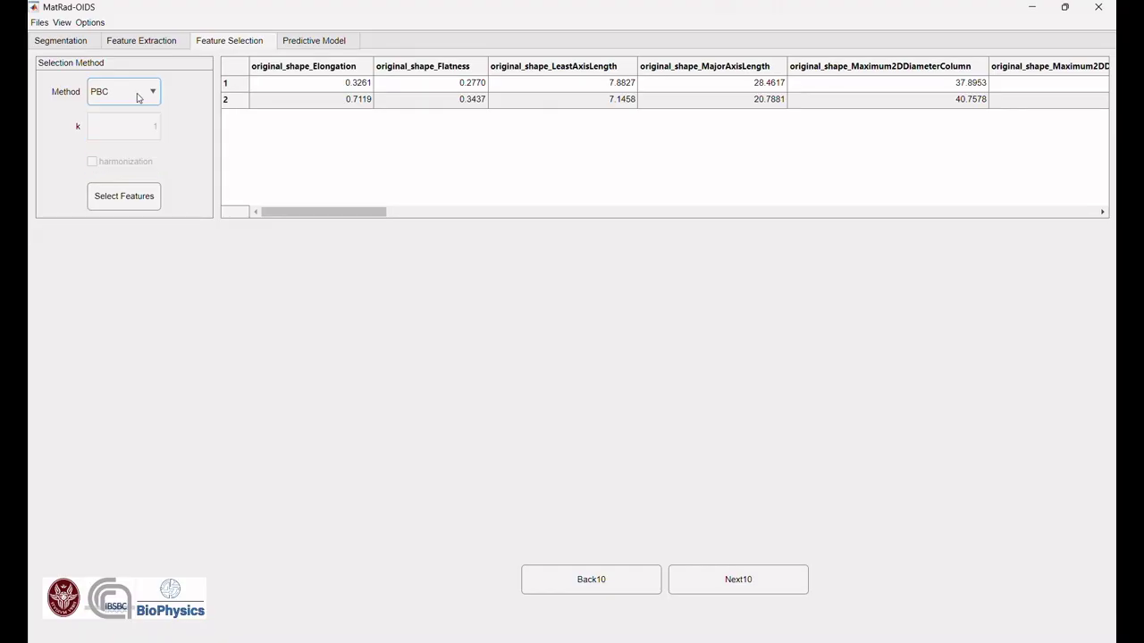
click(135, 200)
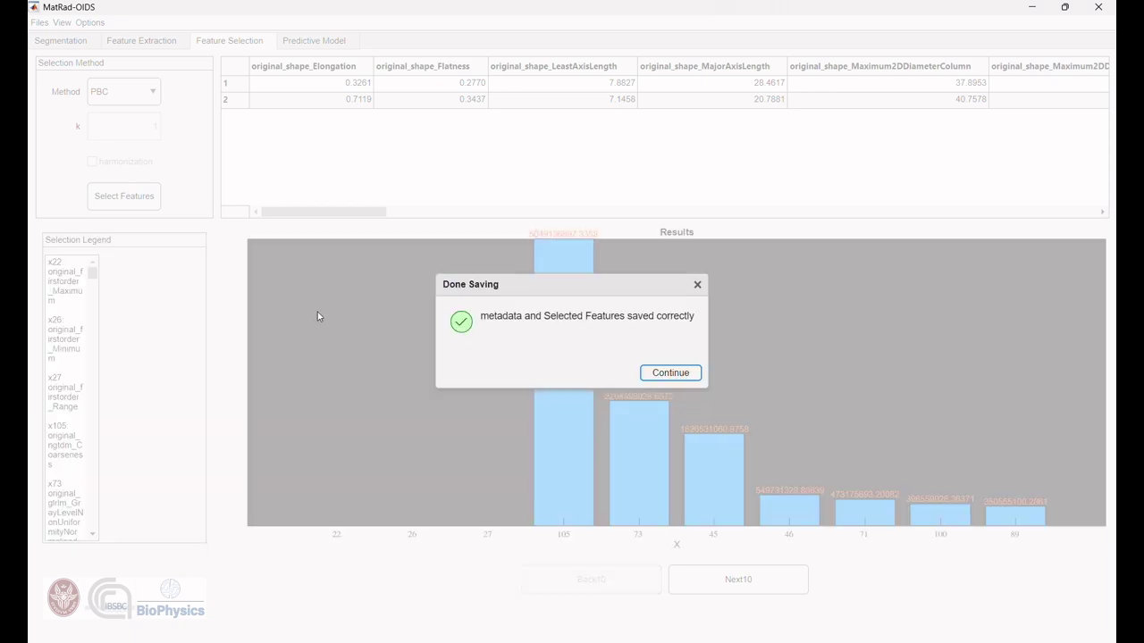
click(672, 372)
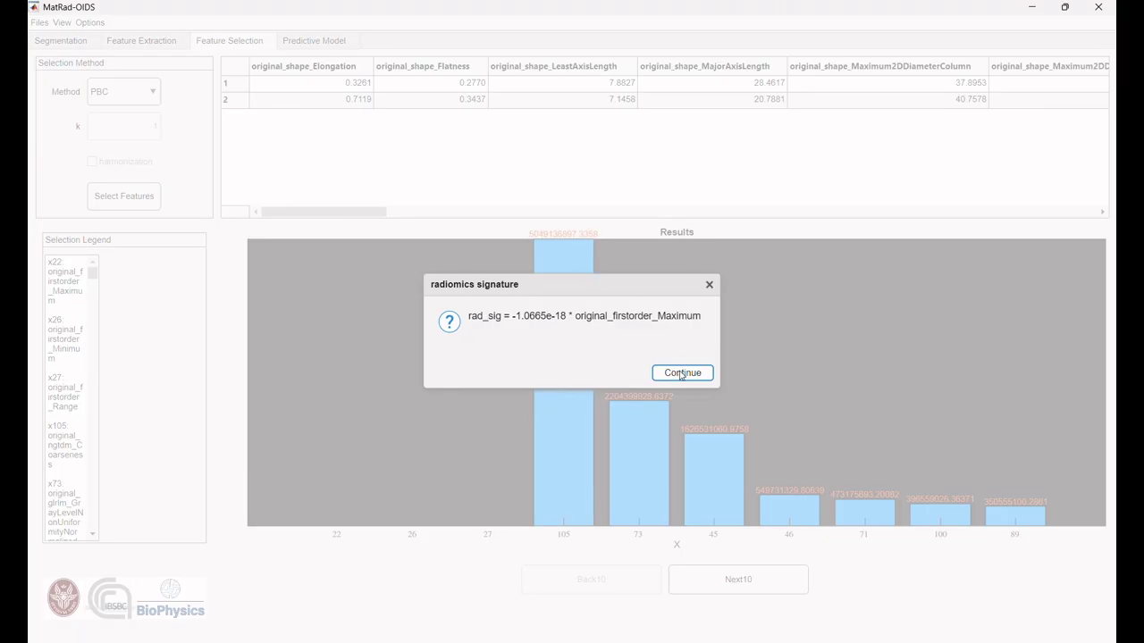
click(681, 373)
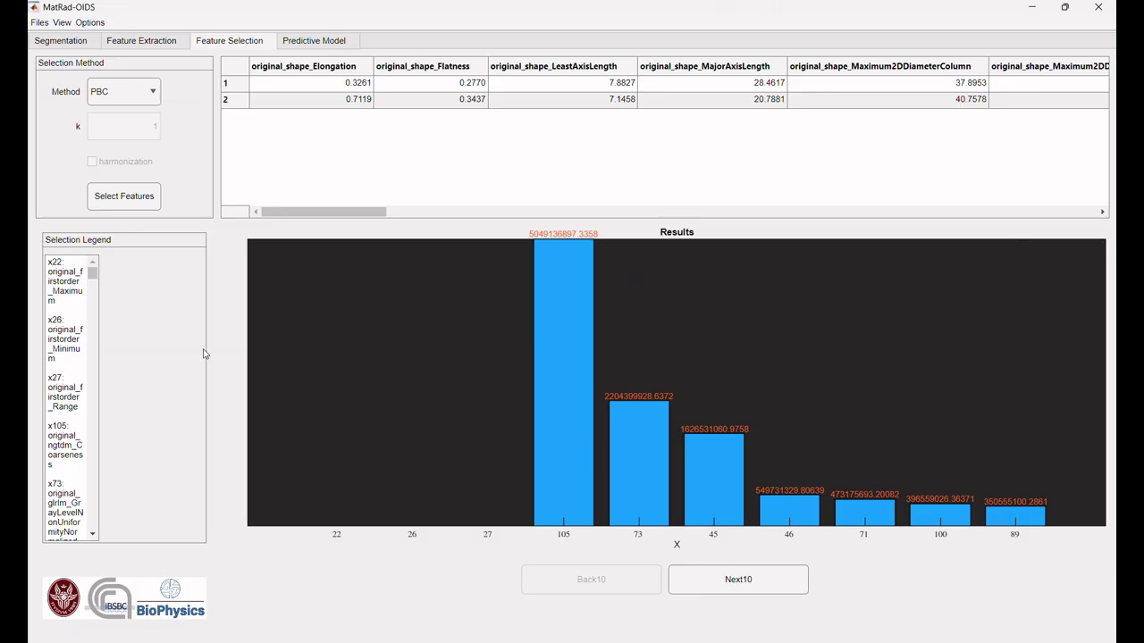
drag(93, 268, 117, 257)
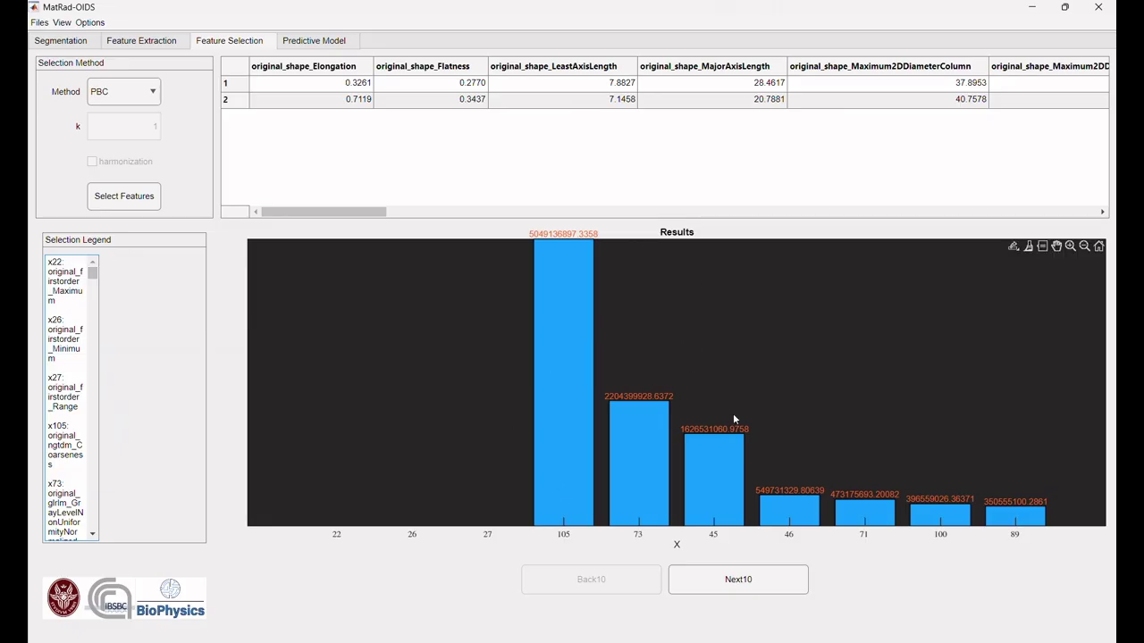
- Switch to File Explorer and inspect the PBC results folder inside VideoTutorial, then return to the study folder's file list
mouse_move(411, 640)
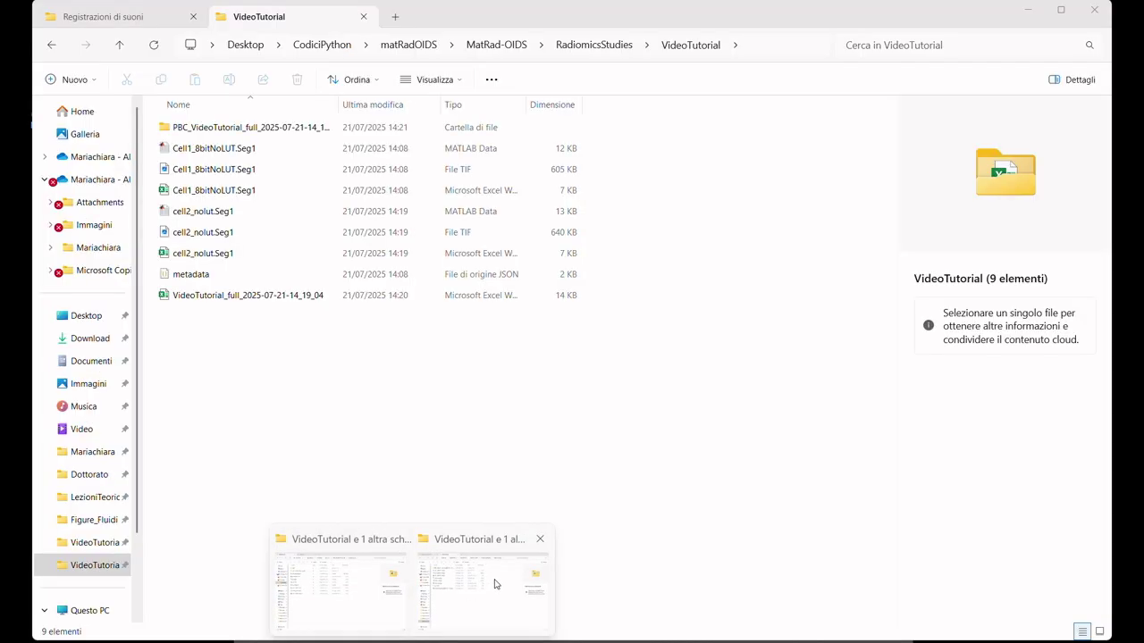
click(495, 582)
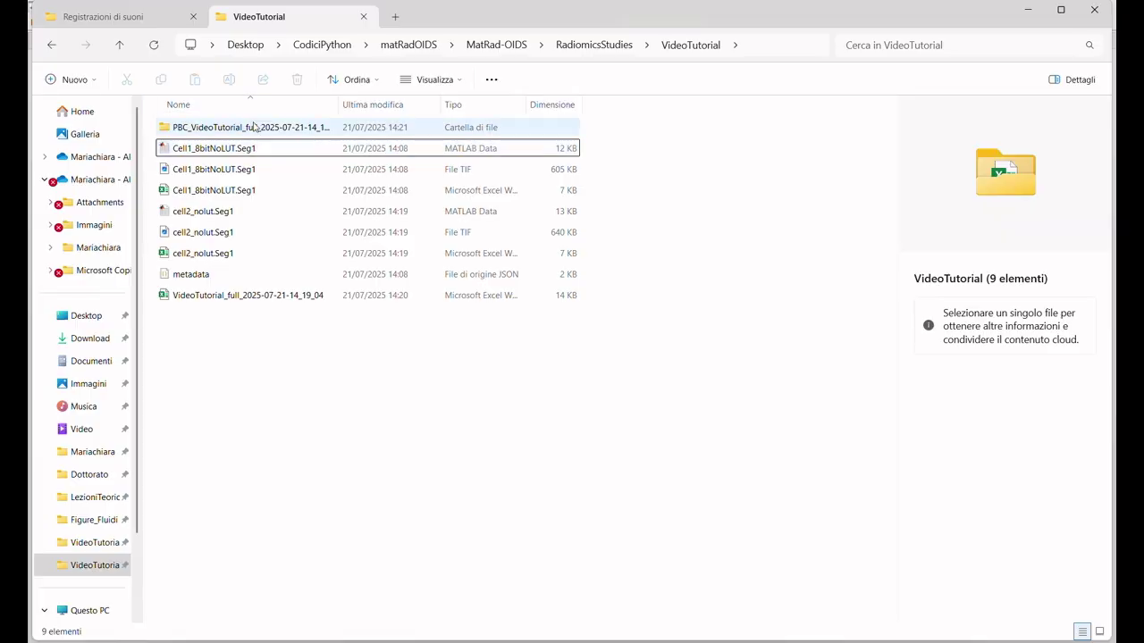
double_click(254, 127)
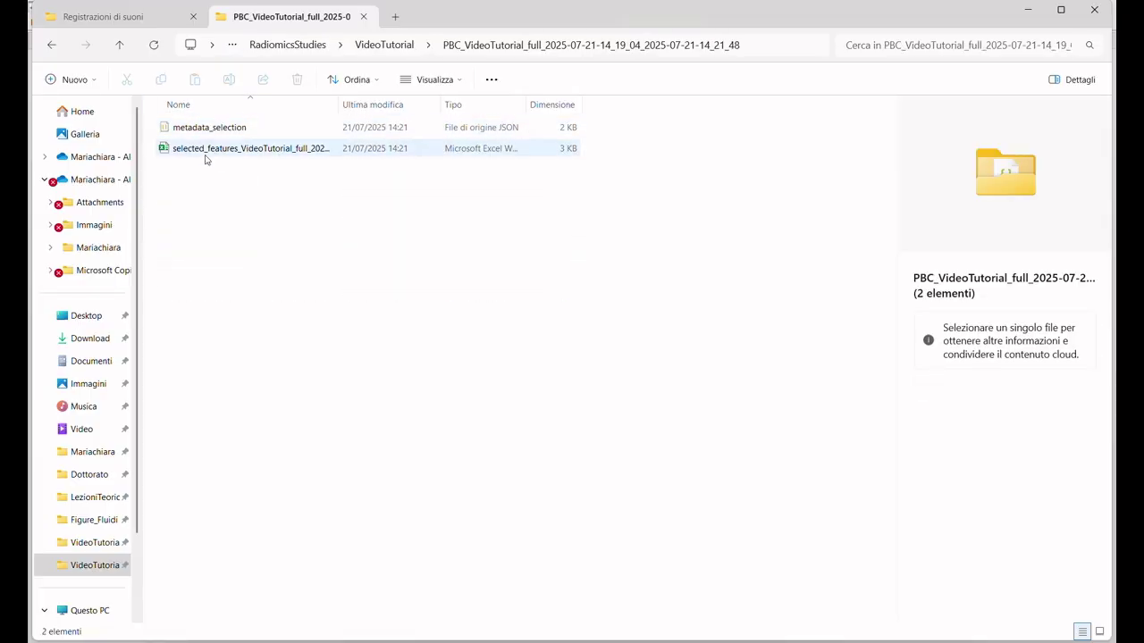
click(117, 43)
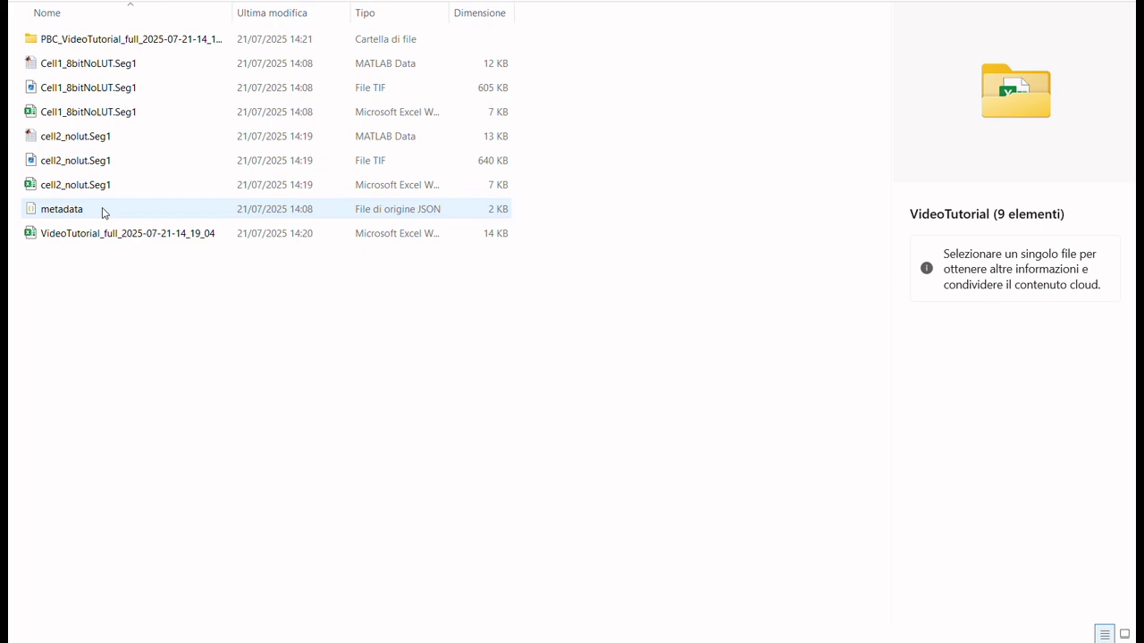
double_click(114, 46)
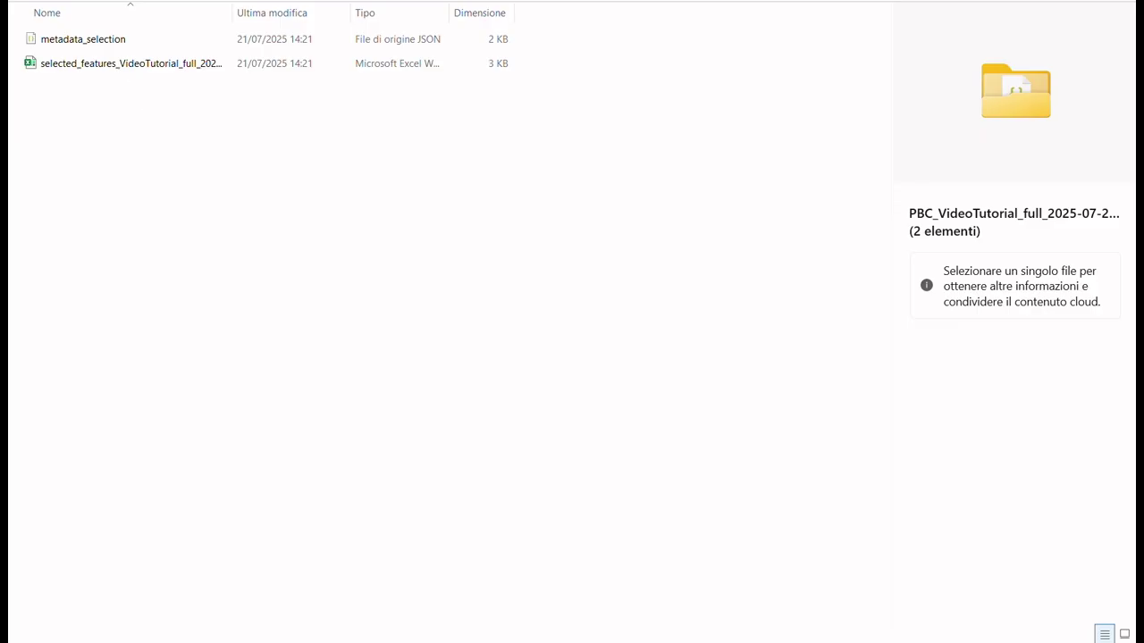
key(alt+Up)
click(175, 359)
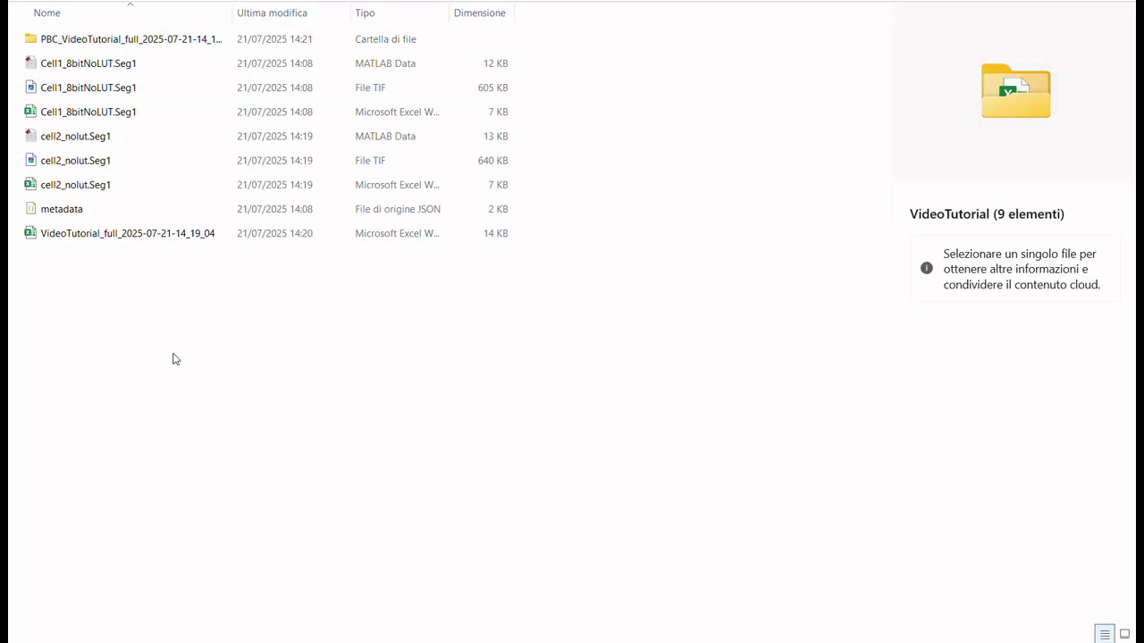